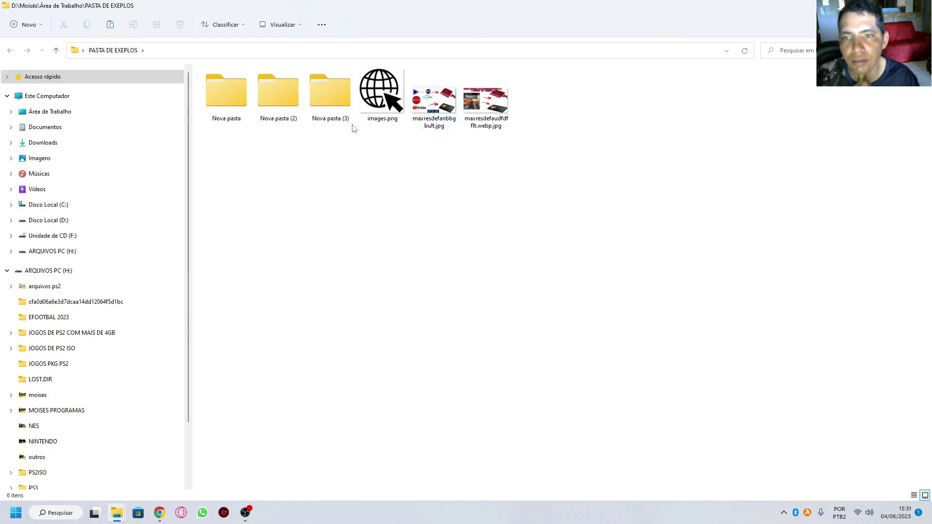
# Step: Compare the folder previews on the ARQUIVOS PC (H:) drive with the folders and images in PASTA DE EXEPLOS
pyautogui.click(316, 110)
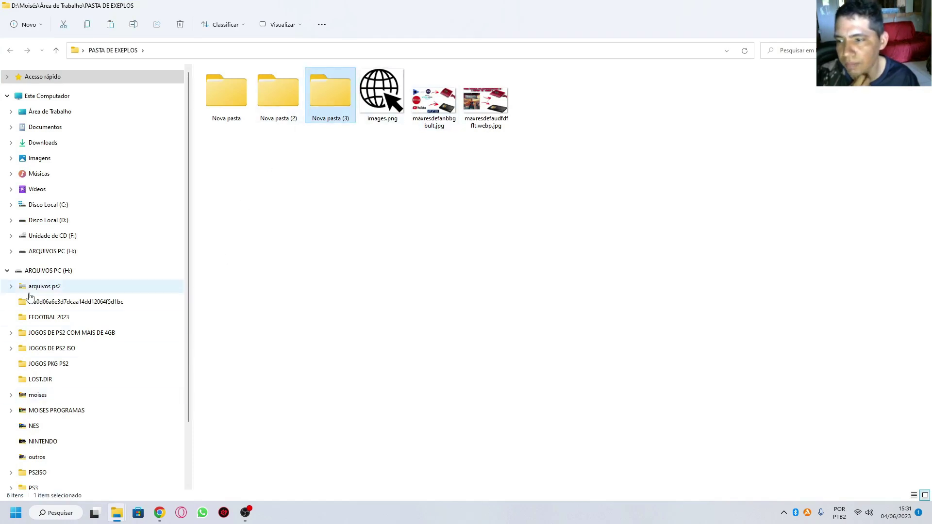
pyautogui.click(53, 270)
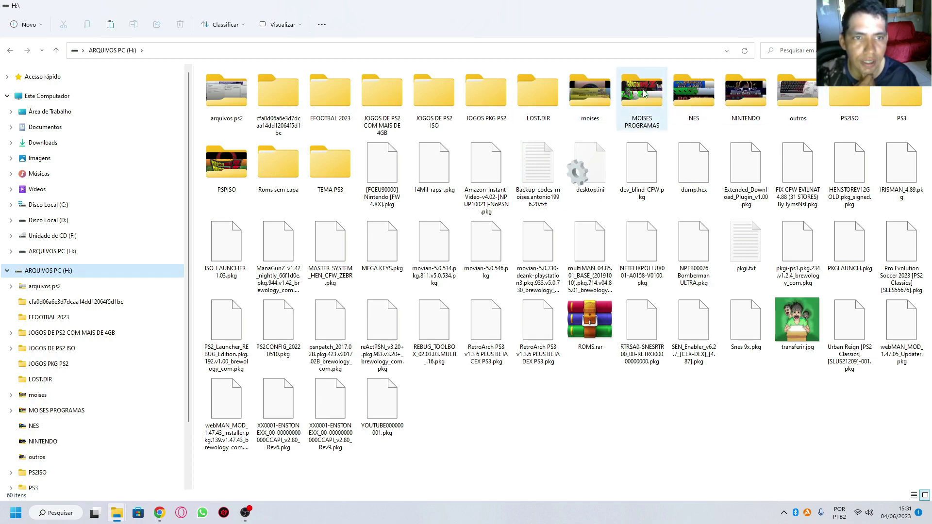
pyautogui.click(620, 96)
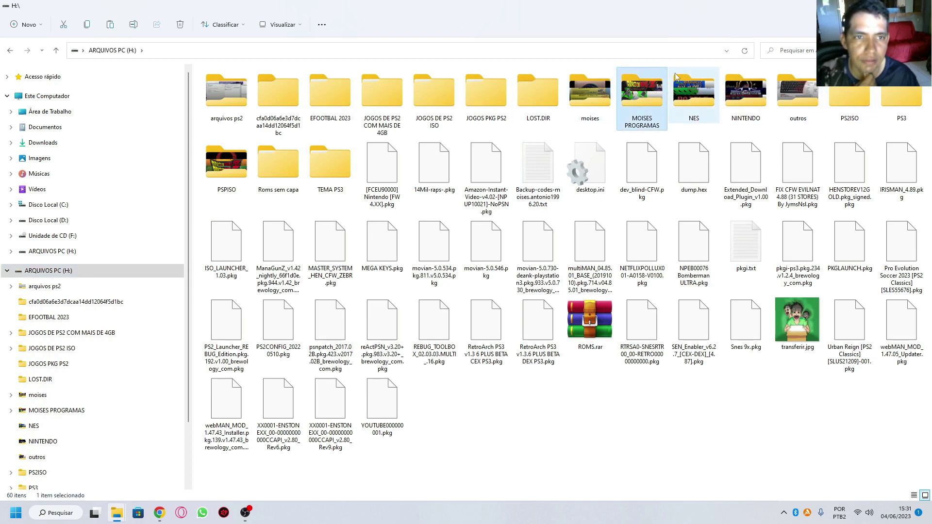
pyautogui.click(11, 51)
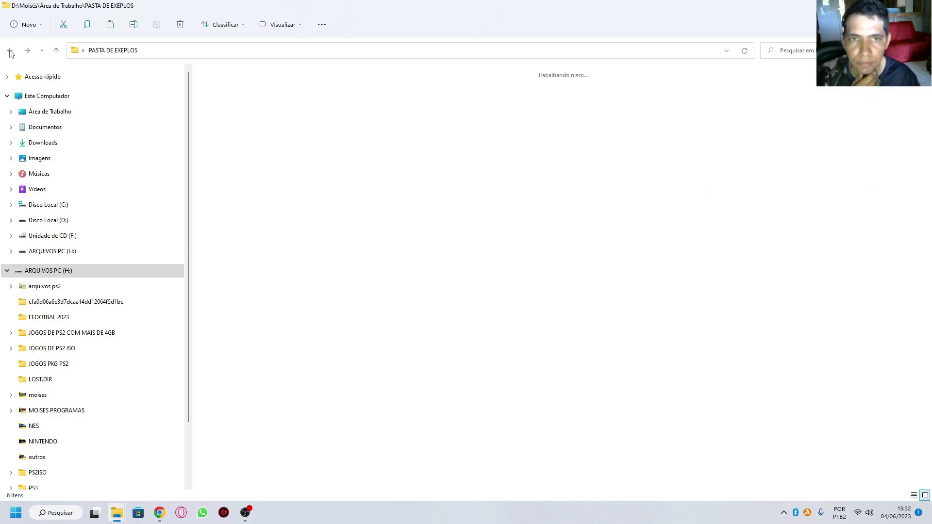
pyautogui.click(485, 122)
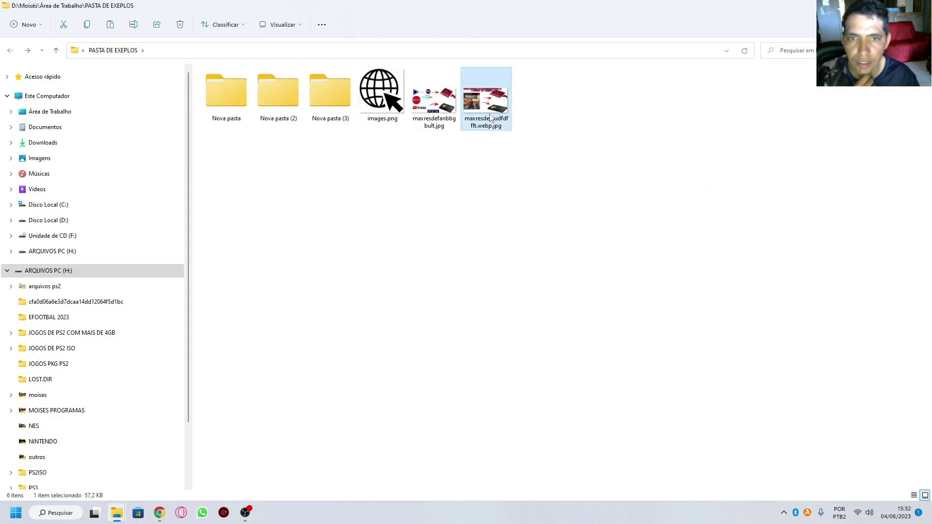
pyautogui.rightClick(460, 189)
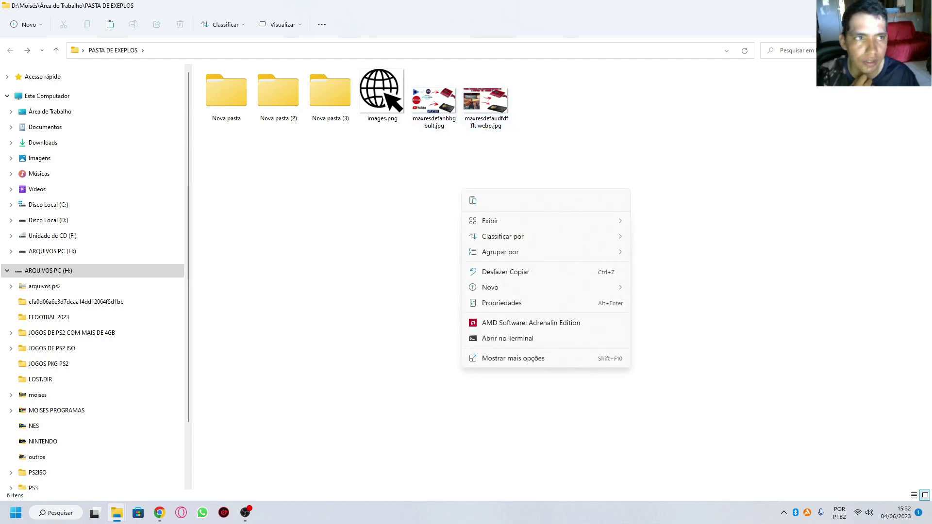
# Step: Open the Windows performance options through the advanced system settings of Este Computador
pyautogui.click(15, 514)
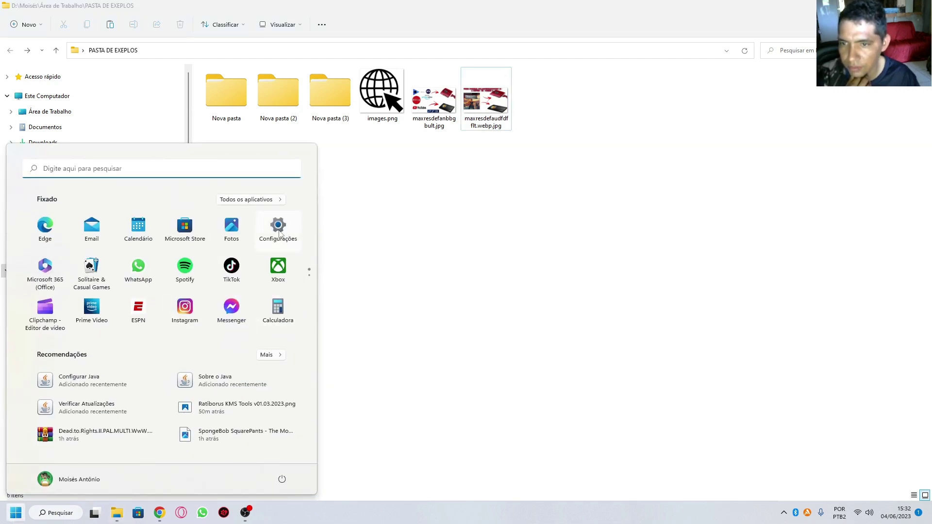
pyautogui.press('super+d')
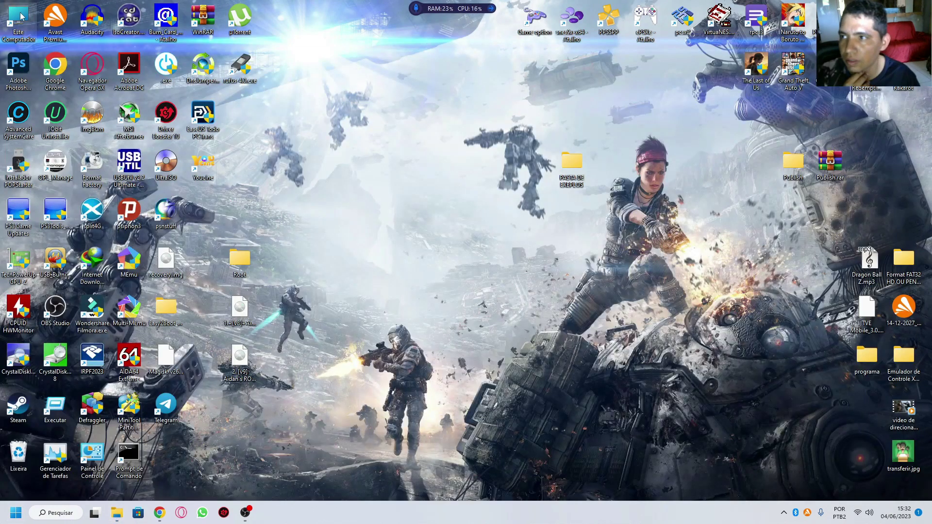
pyautogui.doubleClick(19, 20)
pyautogui.rightClick(397, 266)
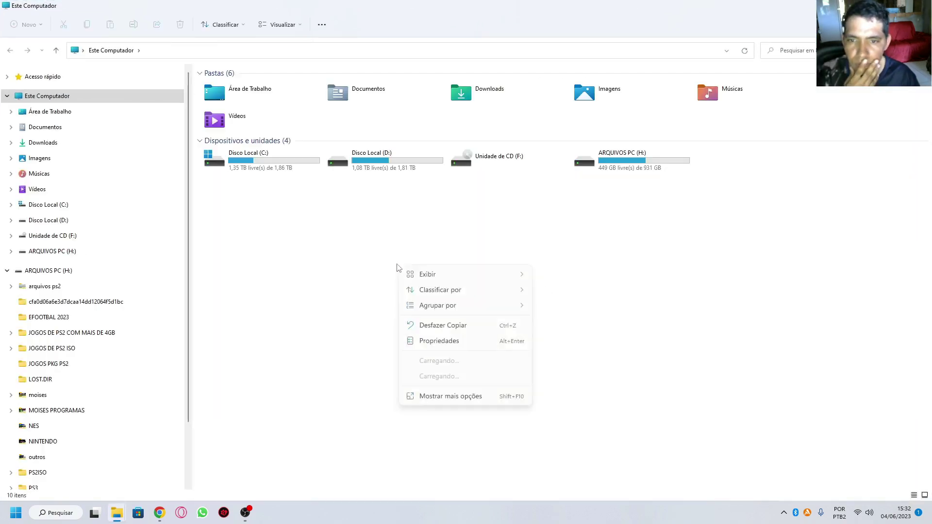
pyautogui.click(437, 341)
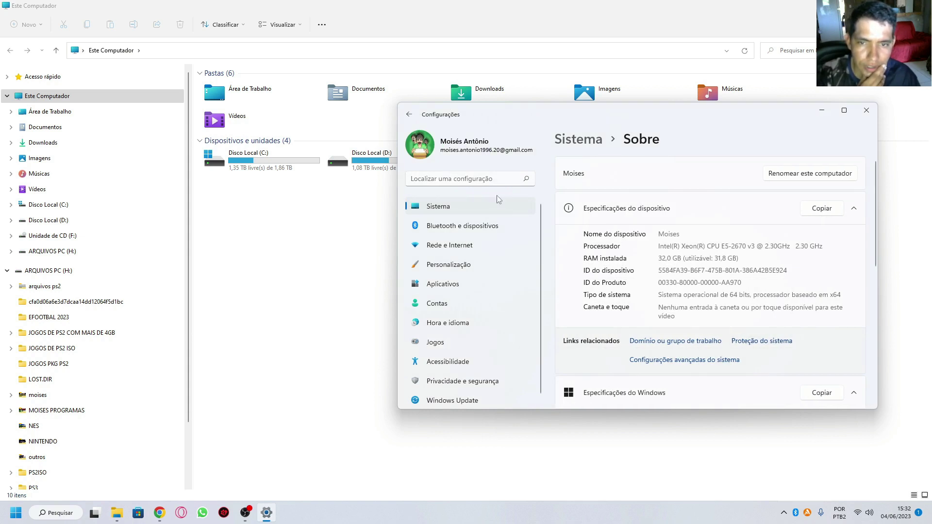
pyautogui.click(700, 361)
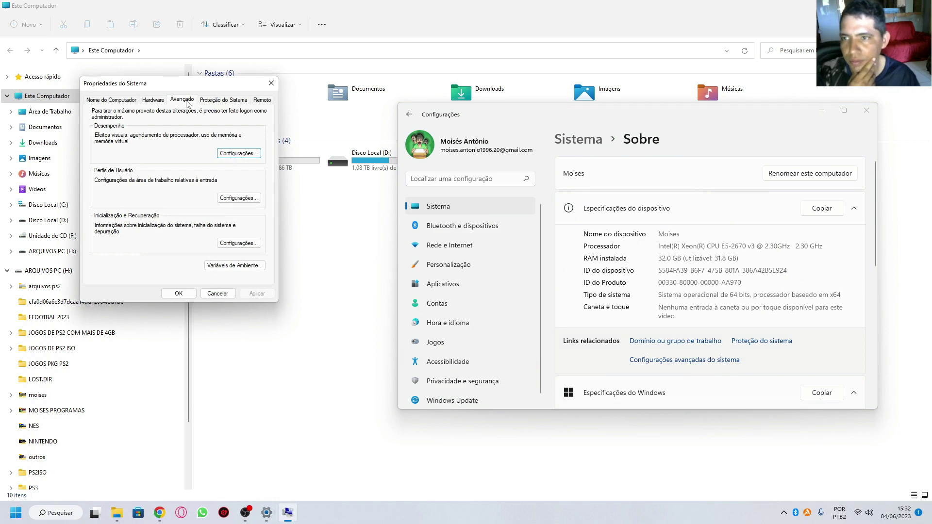
pyautogui.click(230, 154)
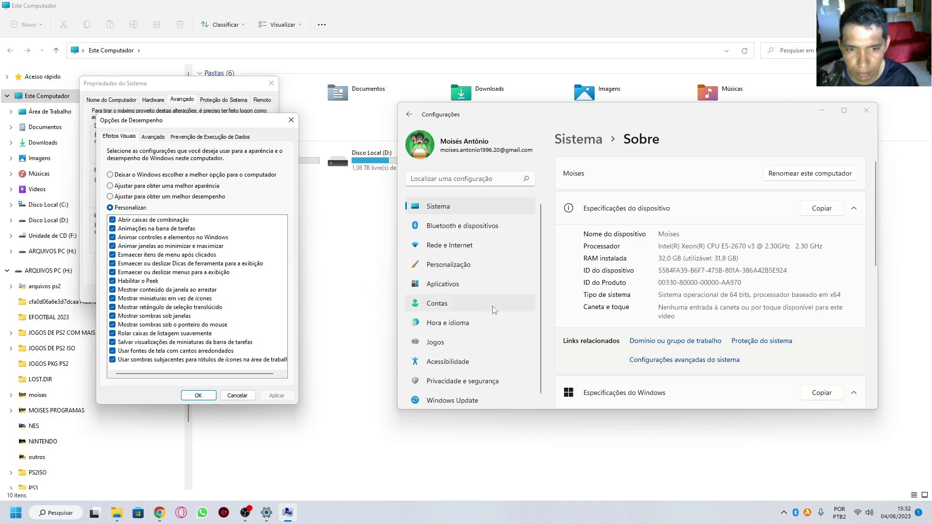
# Step: Try the visual effects presets for Windows' choice, best performance and best appearance, and finish on Personalizar
pyautogui.click(120, 299)
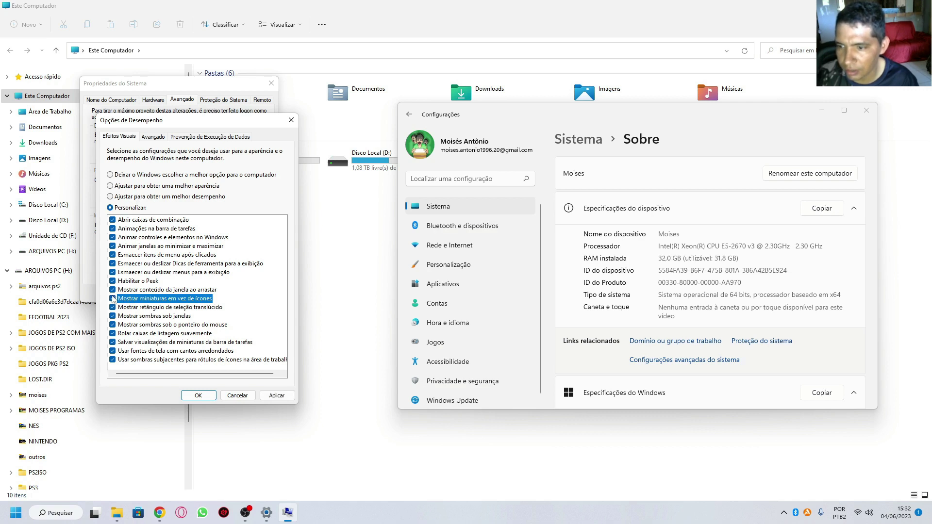
pyautogui.click(111, 174)
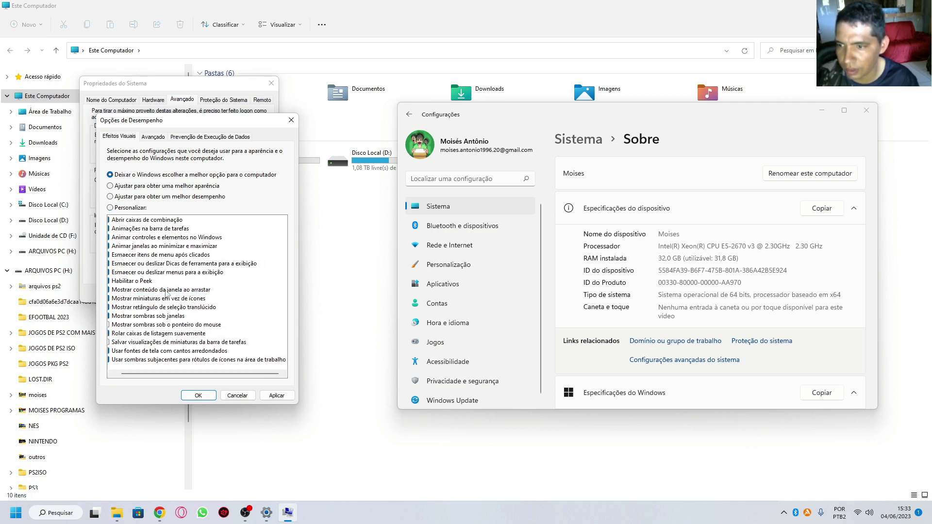
pyautogui.click(119, 196)
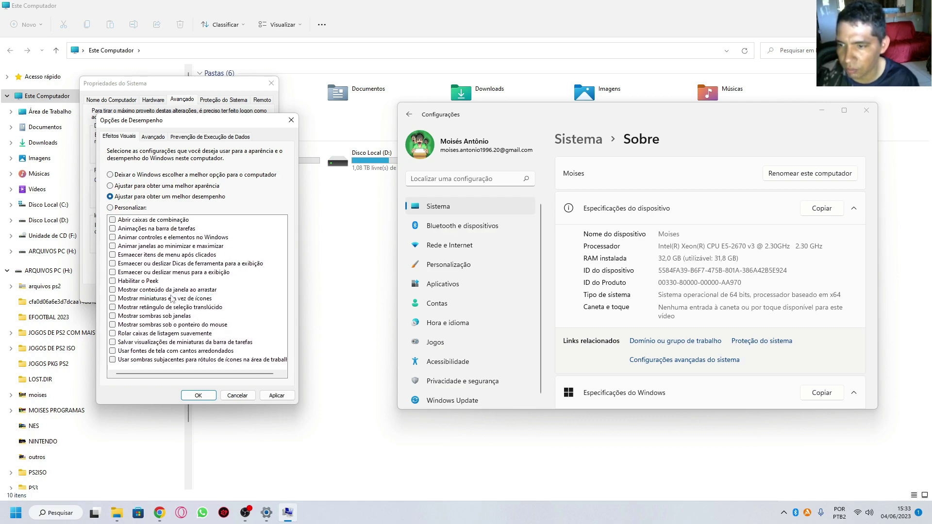
pyautogui.click(153, 186)
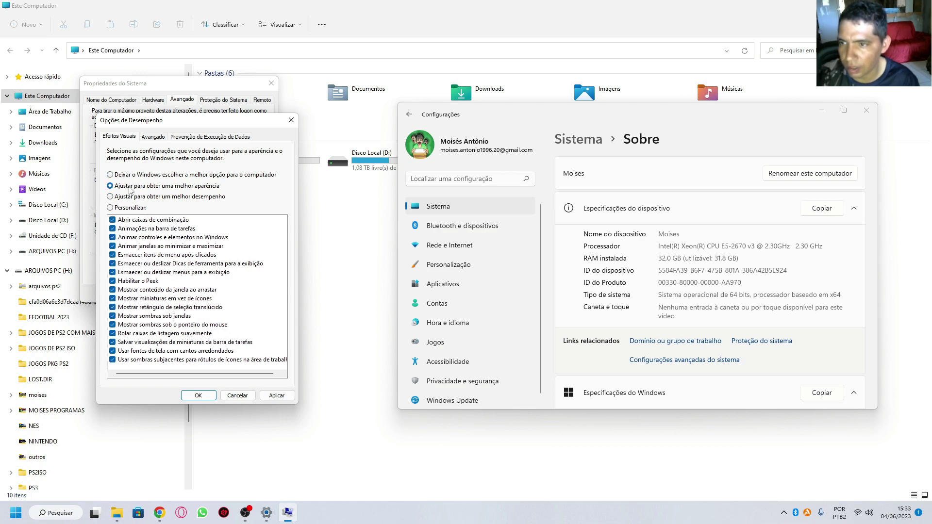
pyautogui.click(127, 209)
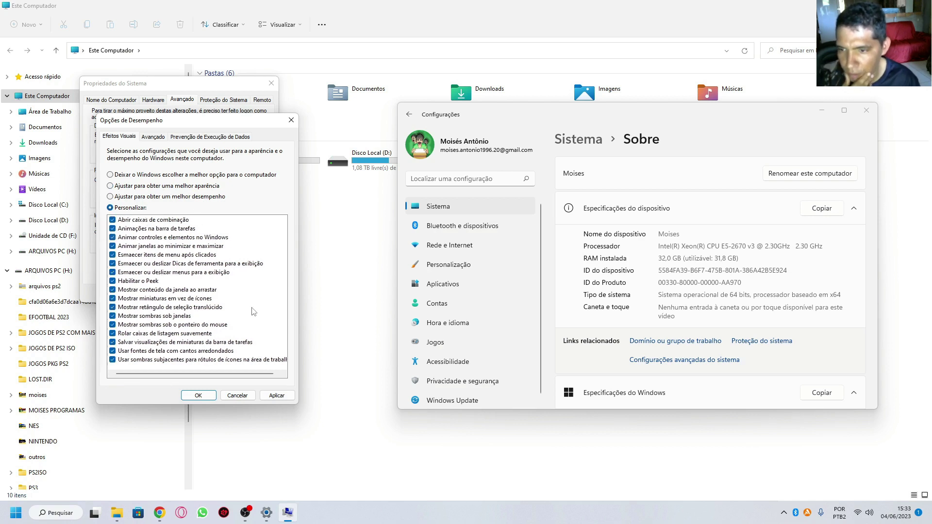
# Step: Disable "Mostrar miniaturas em vez de ícones", apply the change, and minimize the Settings window
pyautogui.click(113, 298)
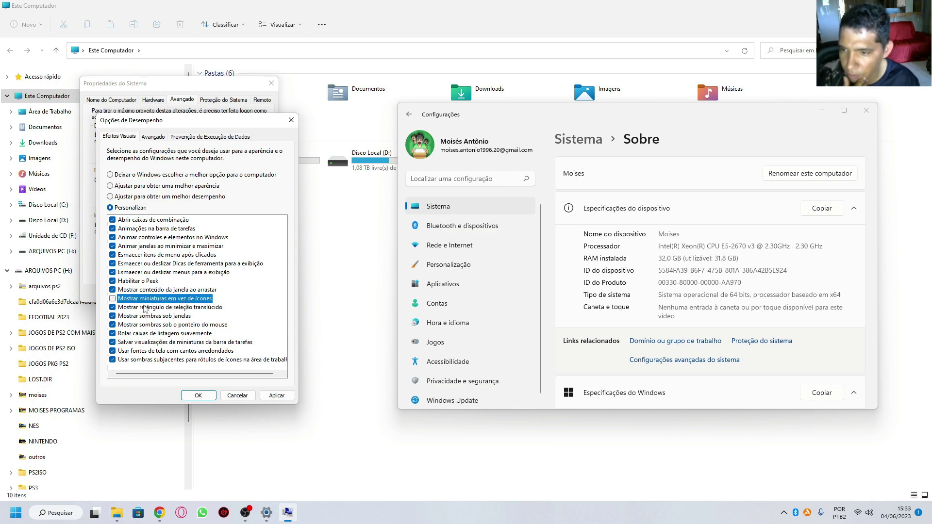
pyautogui.click(277, 395)
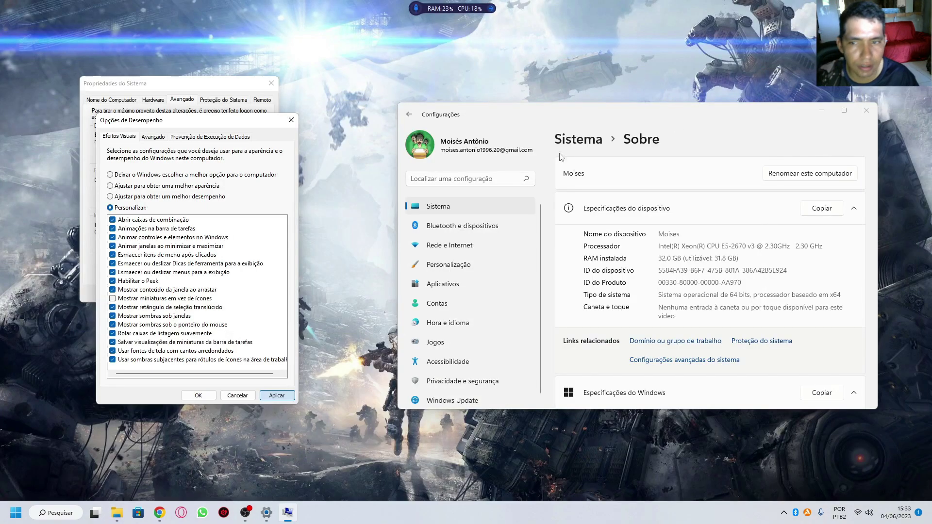
pyautogui.click(830, 116)
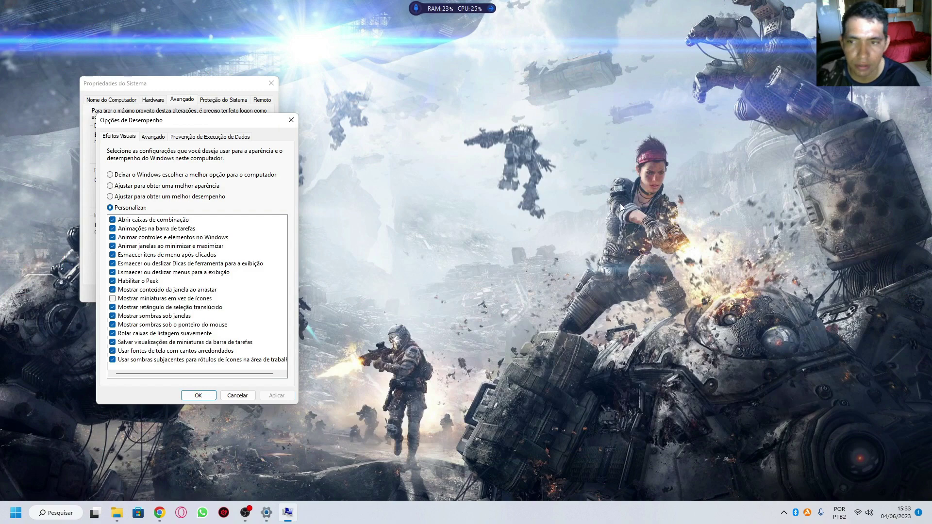
# Step: Examine how the image files in PASTA DE EXEPLOS appear in details and large icon views, and close the folder
pyautogui.click(582, 168)
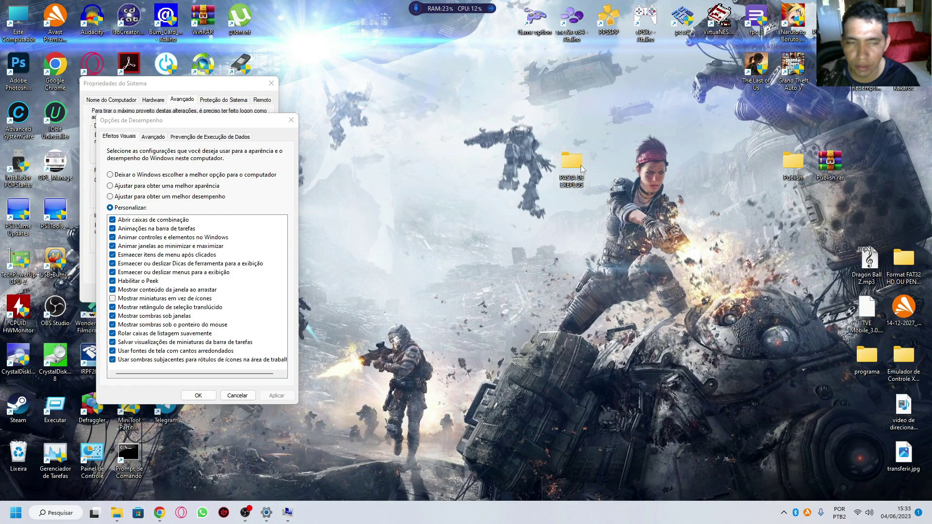
pyautogui.doubleClick(582, 168)
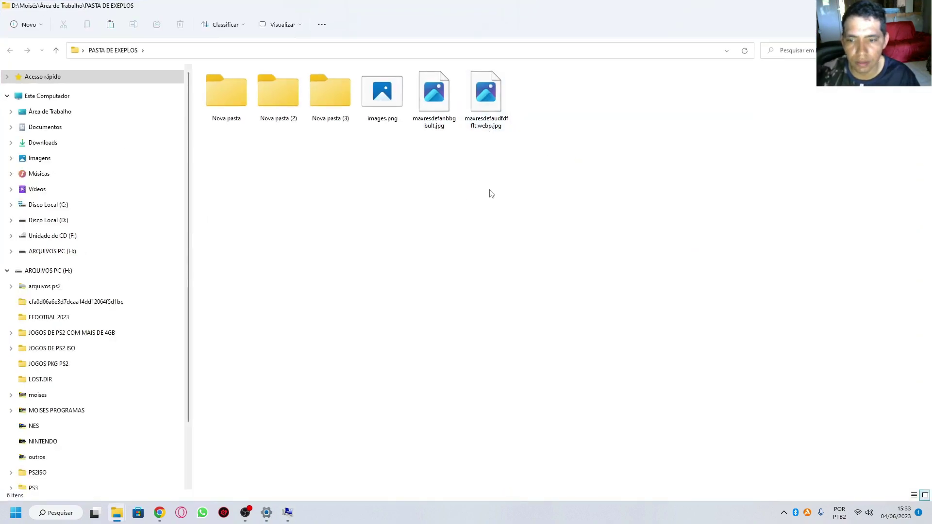
pyautogui.click(486, 97)
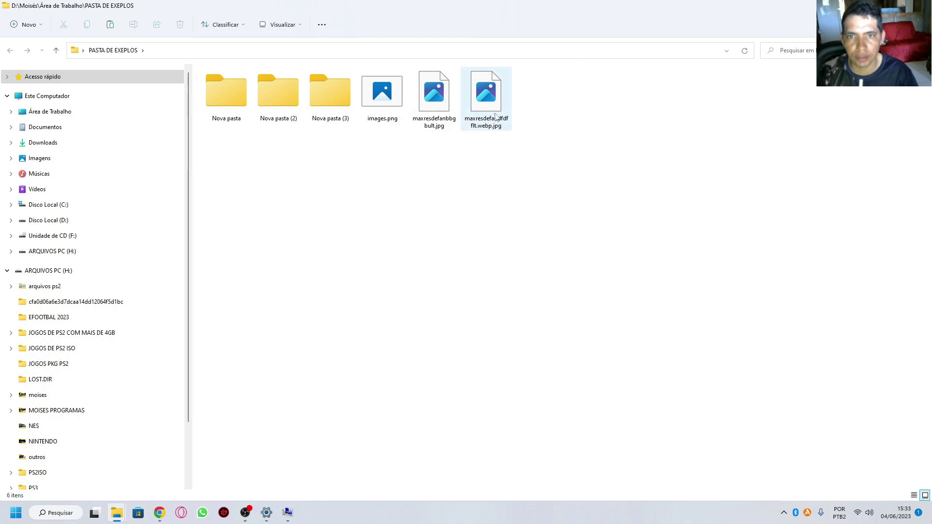
pyautogui.click(914, 496)
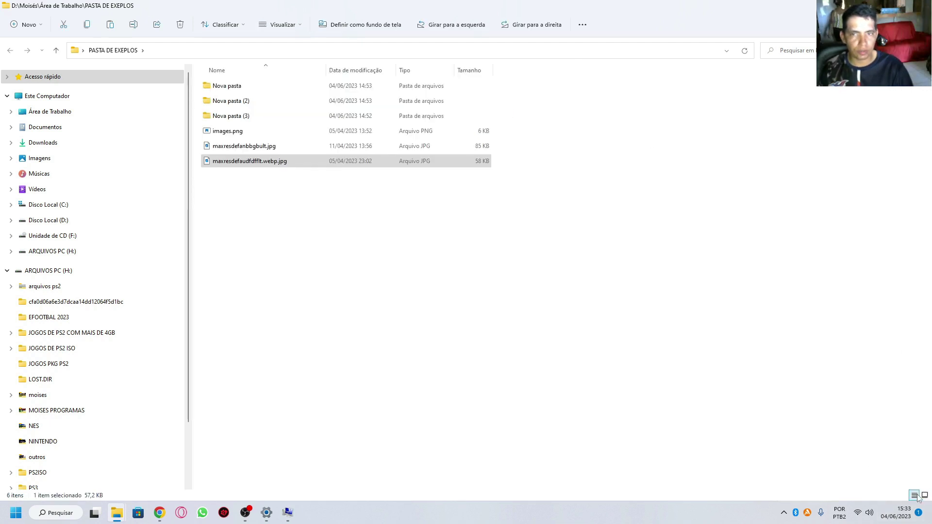
pyautogui.click(925, 495)
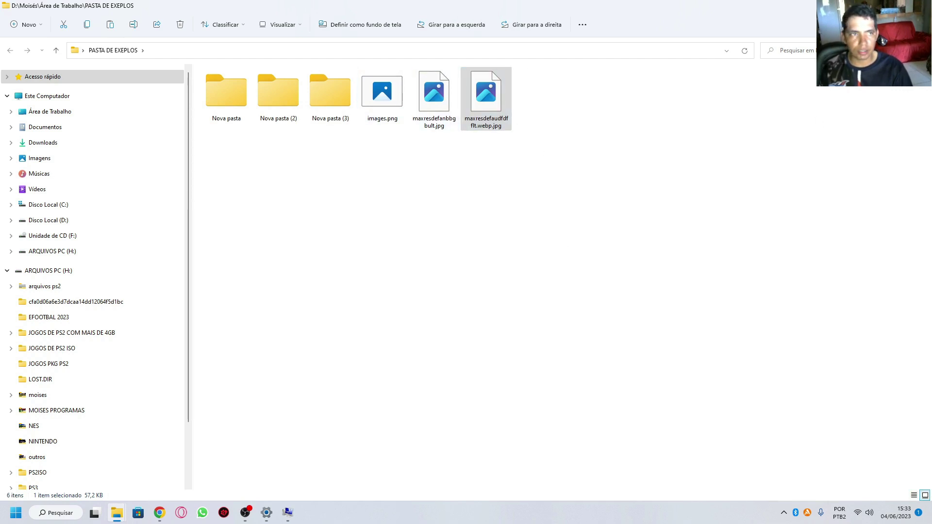
pyautogui.click(865, 5)
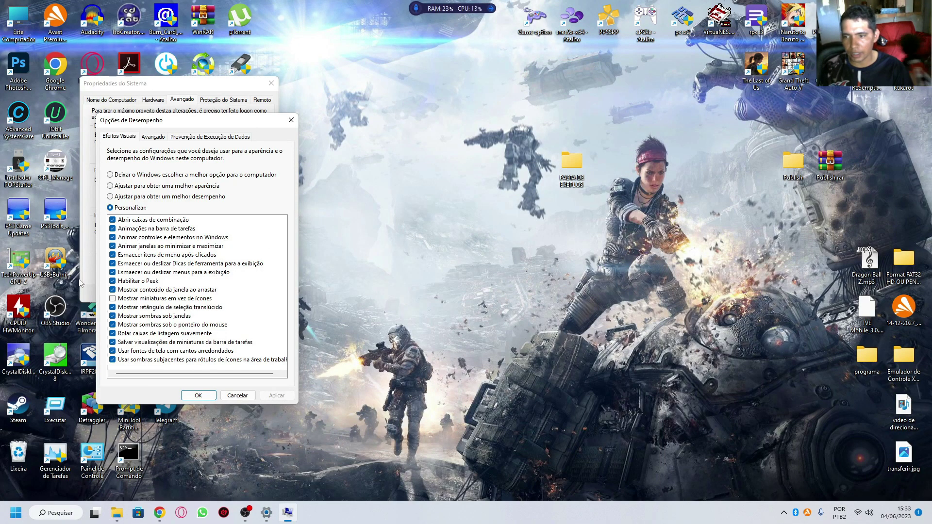
# Step: Enable "Mostrar miniaturas em vez de ícones", apply the change, and close the performance options
pyautogui.click(112, 298)
pyautogui.click(277, 396)
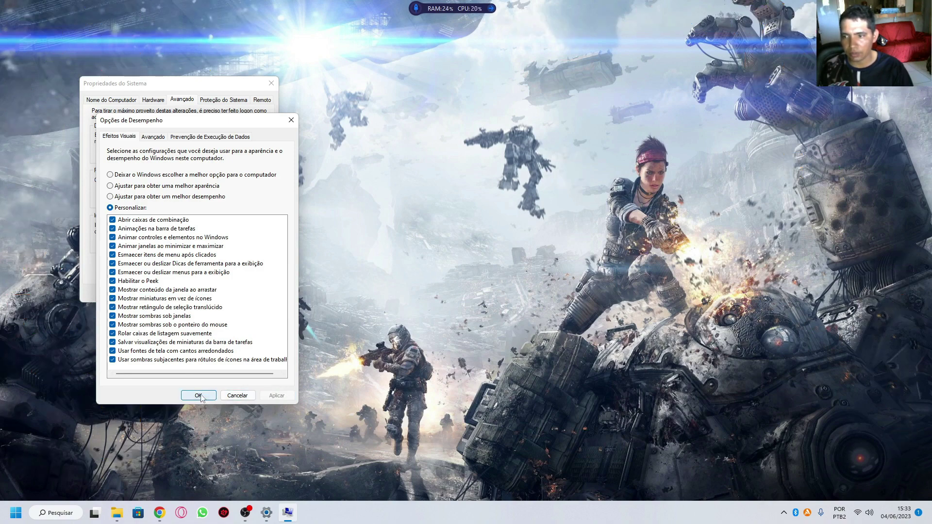
pyautogui.click(199, 396)
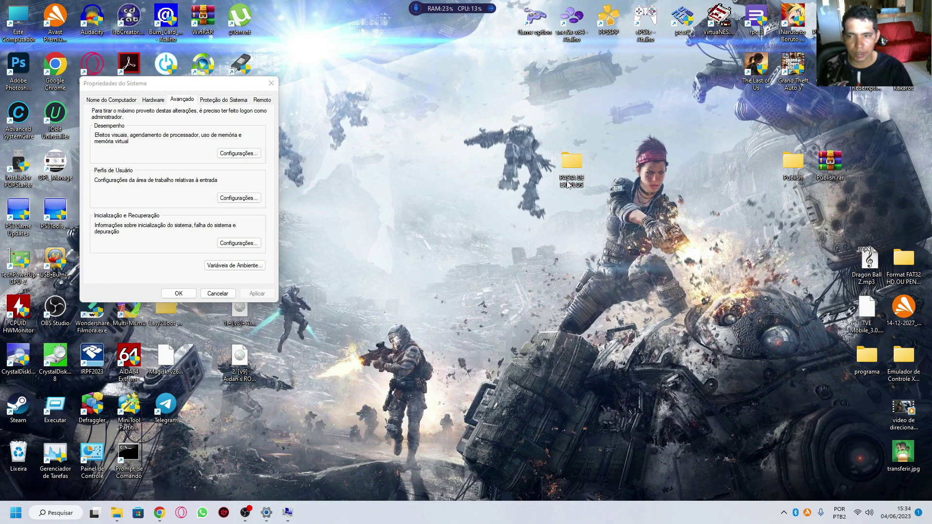
# Step: Open PASTA DE EXEPLOS and check the previews of its image files and its Nova pasta folders
pyautogui.doubleClick(568, 184)
pyautogui.moveTo(606, 132); pyautogui.dragTo(467, 112)
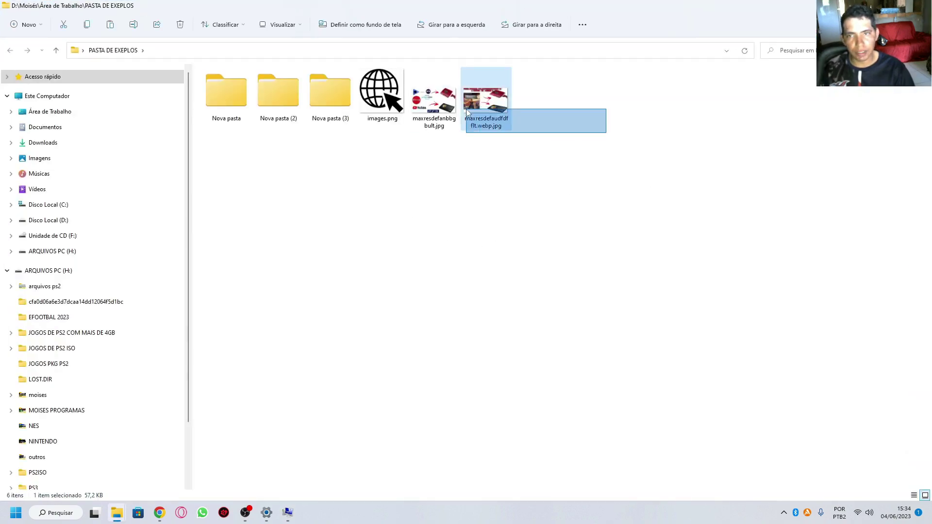
pyautogui.click(218, 99)
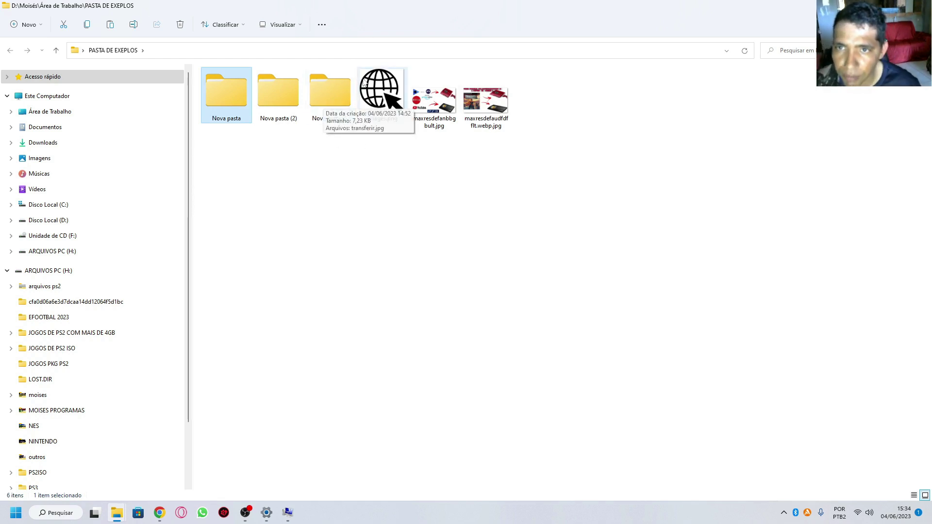
pyautogui.click(335, 92)
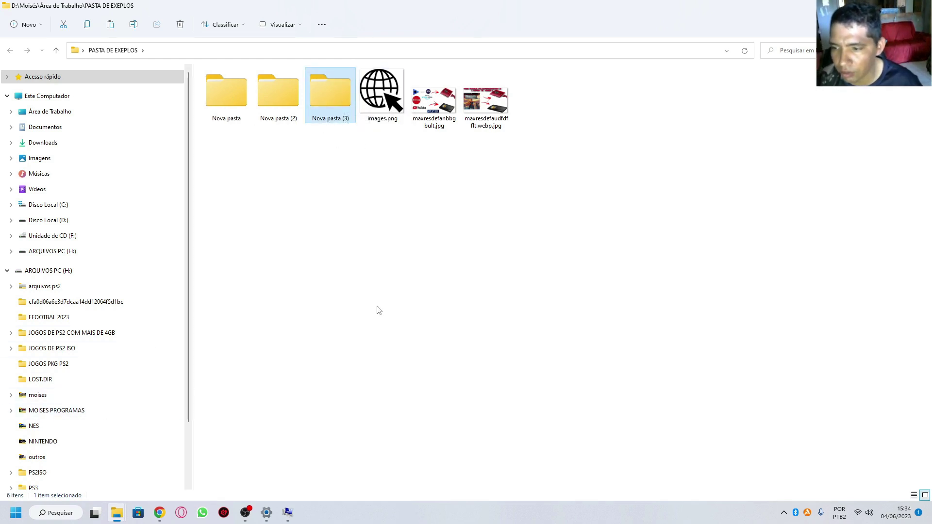
pyautogui.click(214, 89)
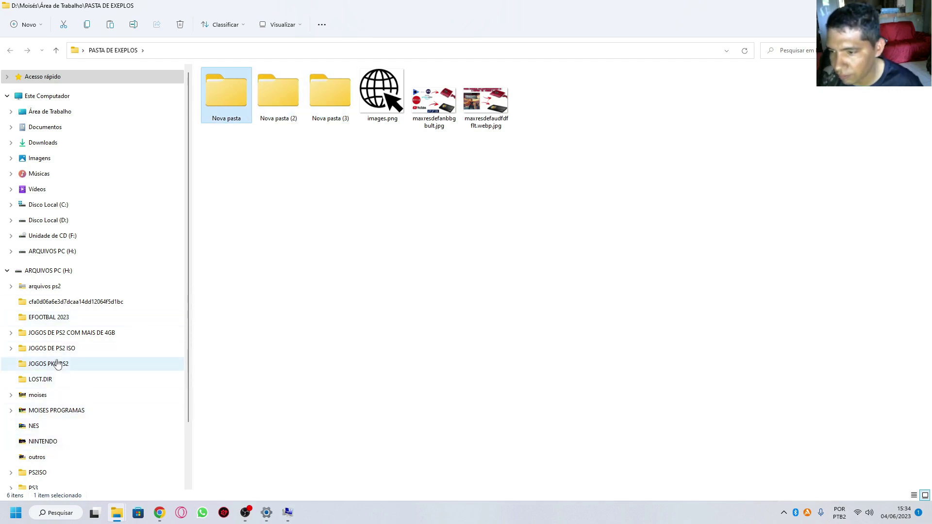
# Step: Check the folder previews in JOGOS DE PS2 ISO, and open Nova pasta (3) in PASTA DE EXEPLOS to view its contents
pyautogui.click(57, 348)
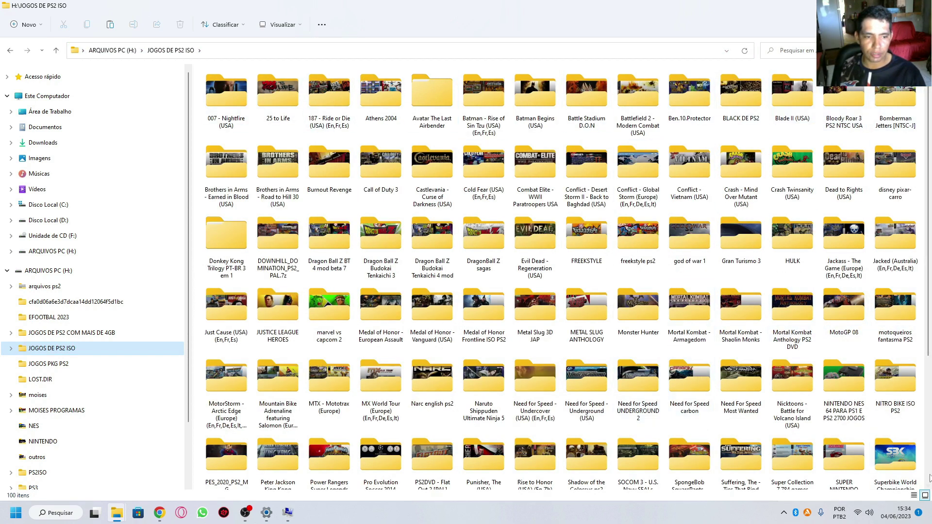
pyautogui.click(10, 51)
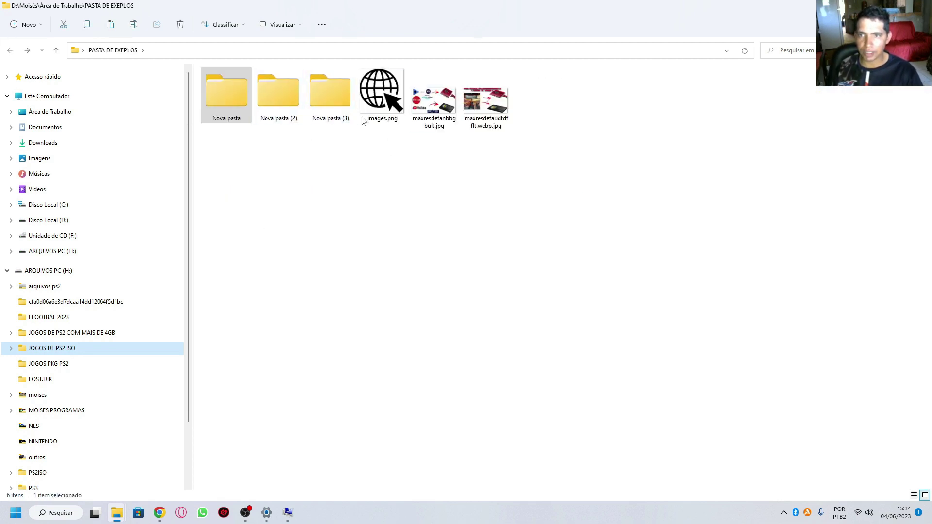
pyautogui.doubleClick(329, 104)
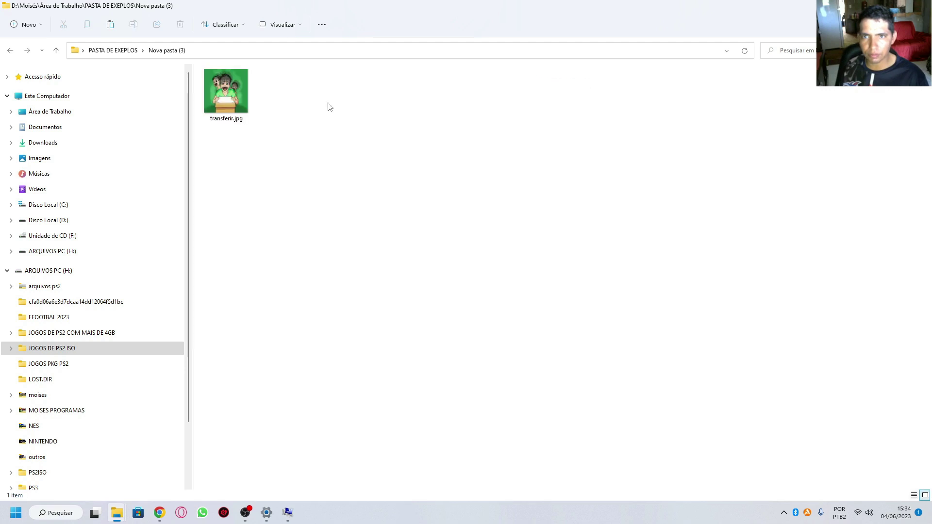
# Step: Check the contents of Nova pasta (2) in PASTA DE EXEPLOS, and confirm the open system properties to close them
pyautogui.click(9, 51)
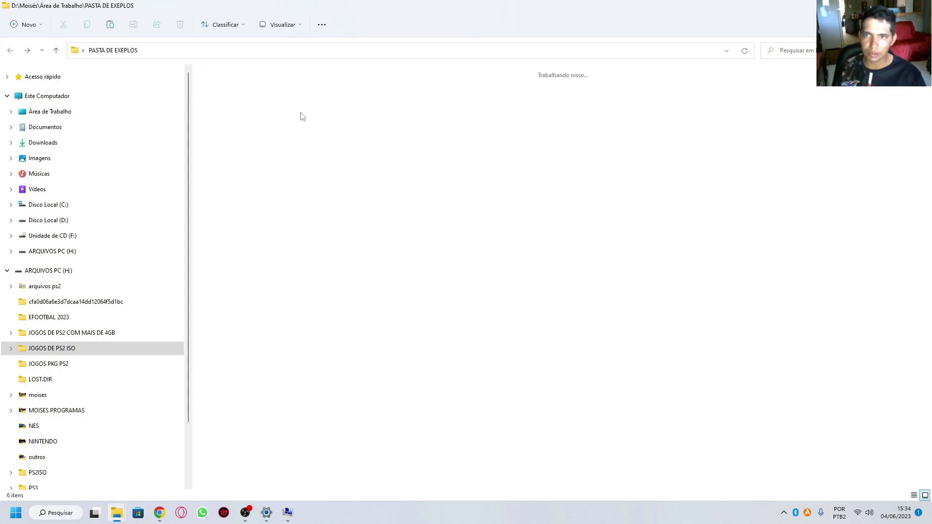
pyautogui.doubleClick(291, 101)
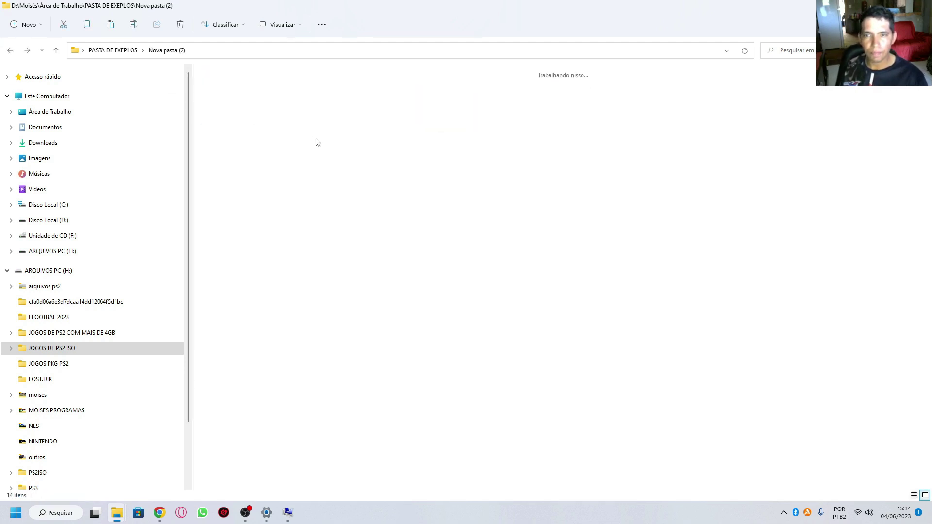
pyautogui.click(10, 52)
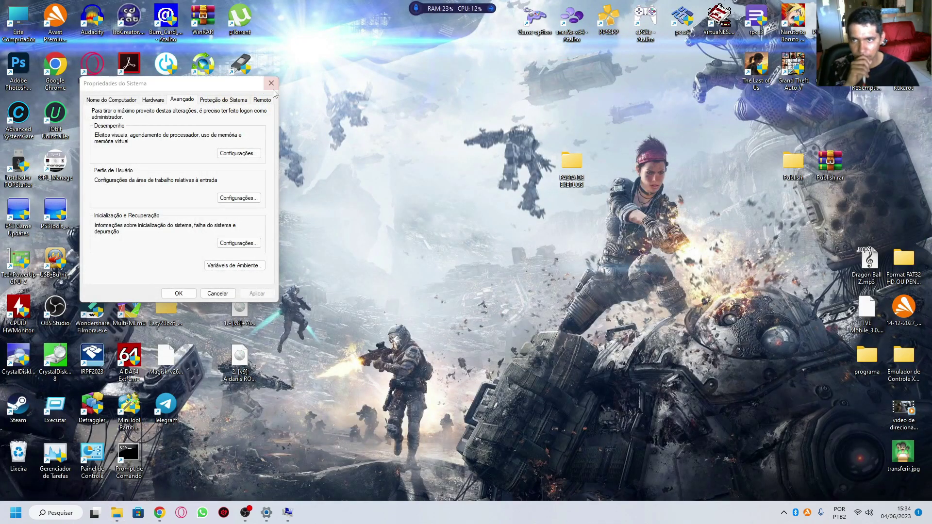
pyautogui.click(189, 294)
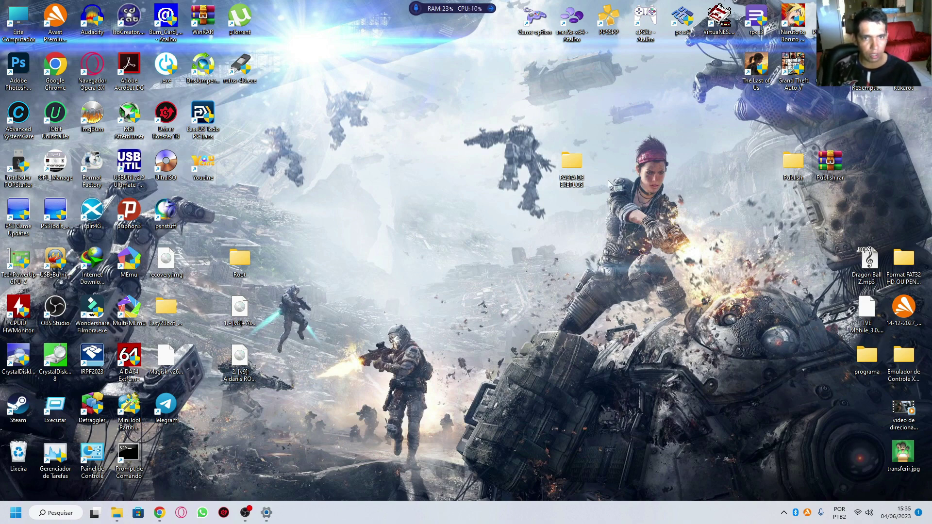
# Step: Examine the files in the desktop's Publish folder and the contents of the Publish.rar archive, and close both
pyautogui.doubleClick(794, 166)
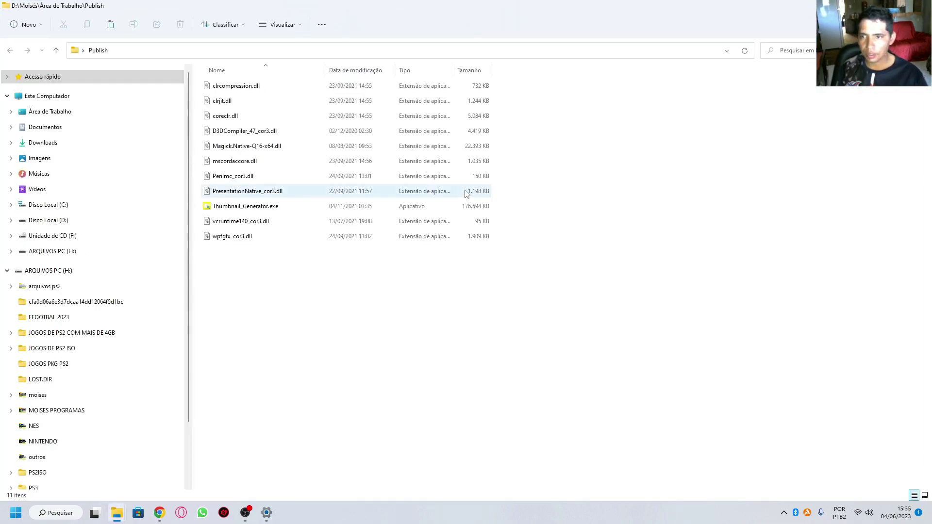
pyautogui.click(921, 5)
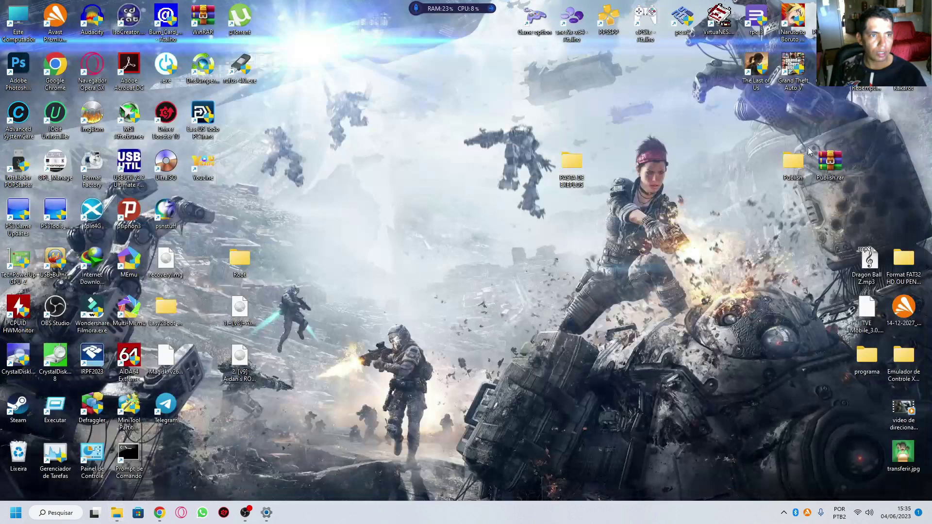
pyautogui.doubleClick(831, 164)
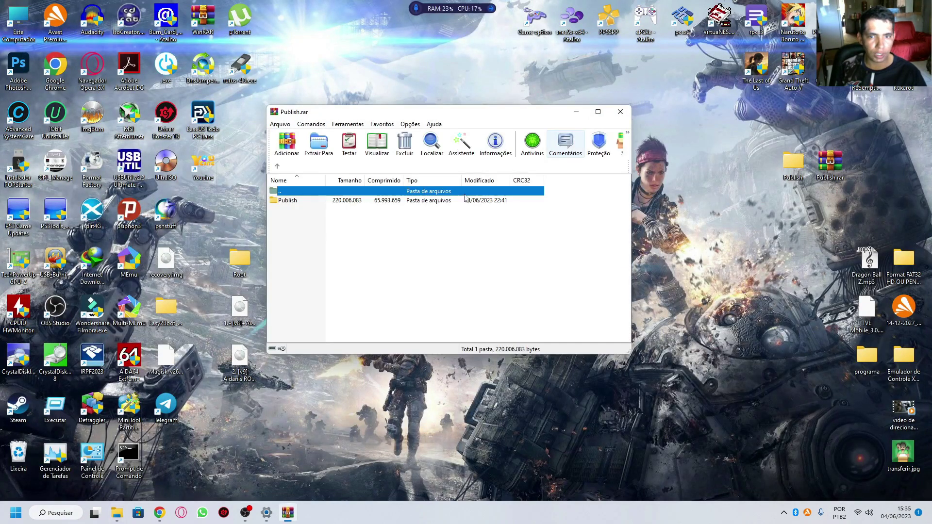
pyautogui.click(493, 202)
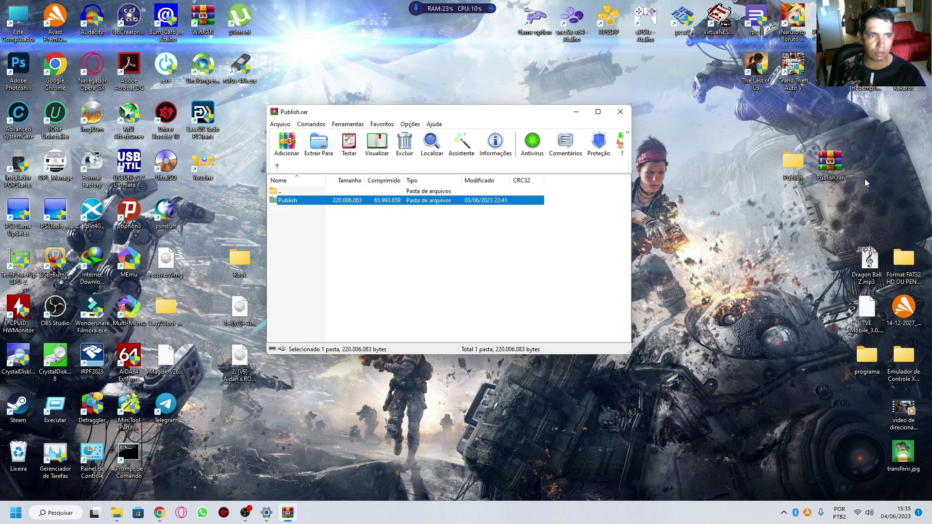
pyautogui.click(841, 166)
pyautogui.rightClick(833, 169)
pyautogui.moveTo(707, 287)
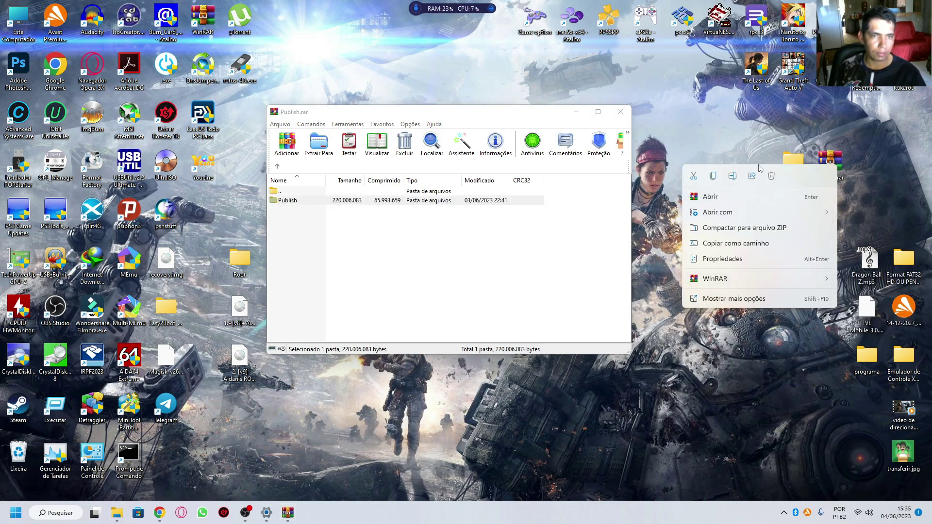
pyautogui.click(362, 201)
pyautogui.click(620, 112)
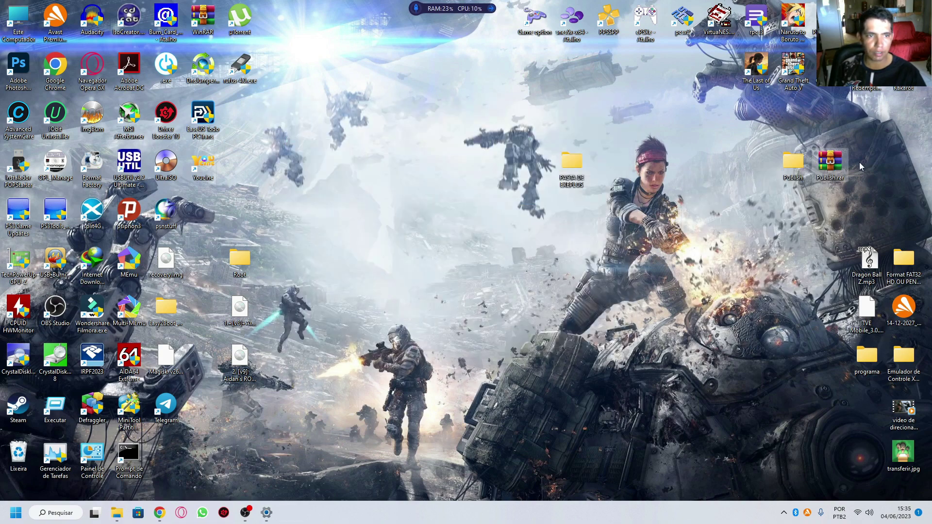
# Step: Move the desktop's Publish folder away from Publish.rar, and confirm Thumbnail_Generator.exe's compatibility properties with "Executar este programa como administrador" enabled
pyautogui.moveTo(789, 167); pyautogui.dragTo(754, 163)
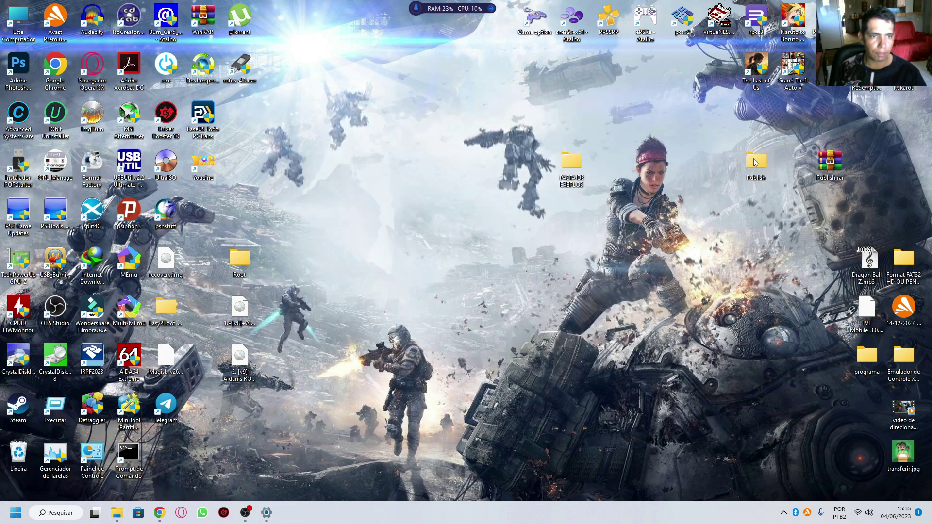
pyautogui.doubleClick(755, 162)
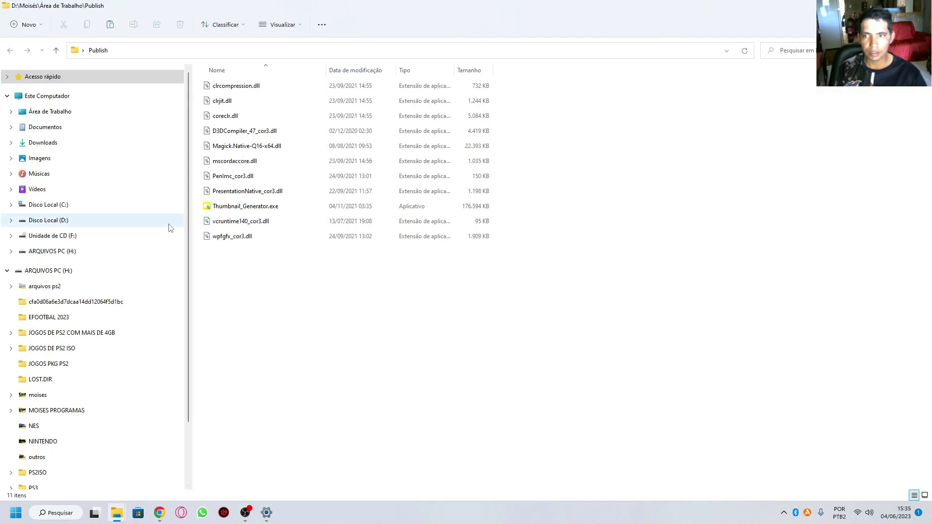
pyautogui.click(254, 206)
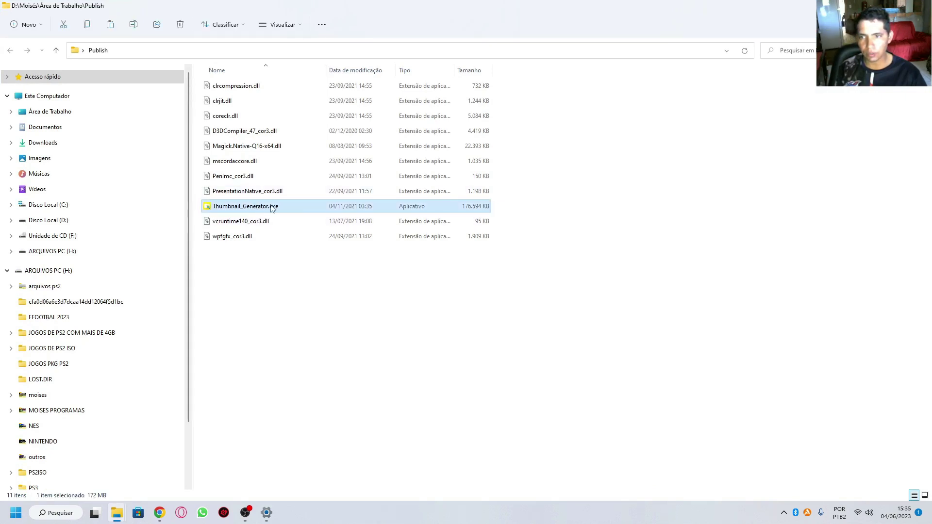
pyautogui.rightClick(276, 207)
pyautogui.click(333, 317)
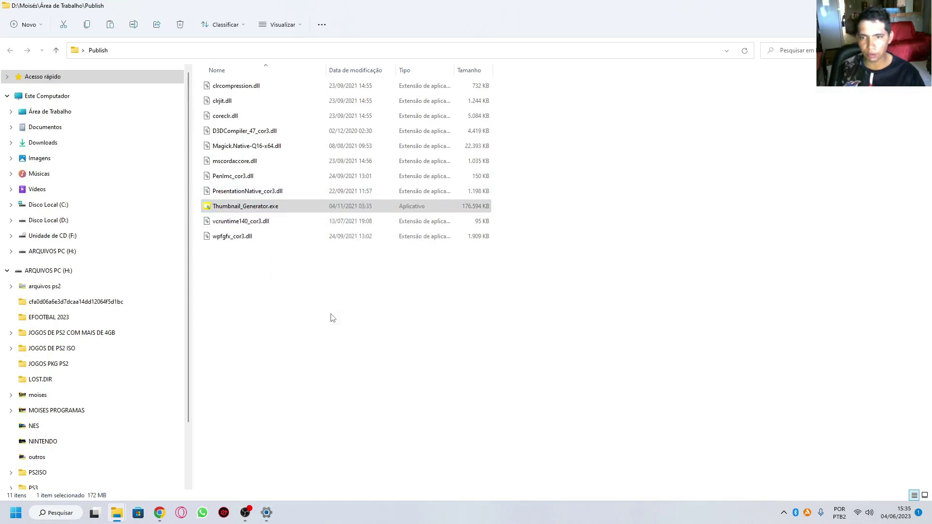
pyautogui.click(360, 238)
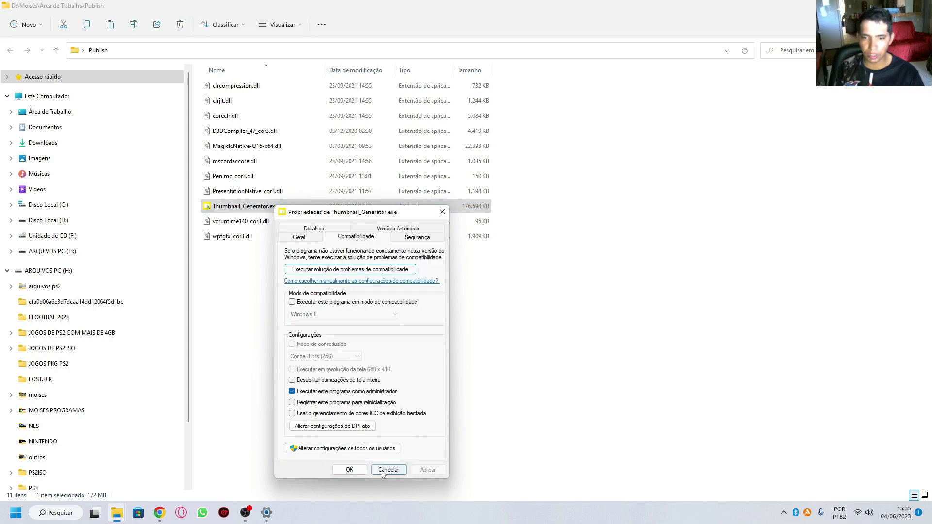
pyautogui.click(349, 469)
# Step: Launch Thumbnail_Generator.exe, set Max Thumbnails to 3, and enable Use Shorter Cover, Skip Existing, Clear Icon Cache and Recursive
pyautogui.doubleClick(260, 209)
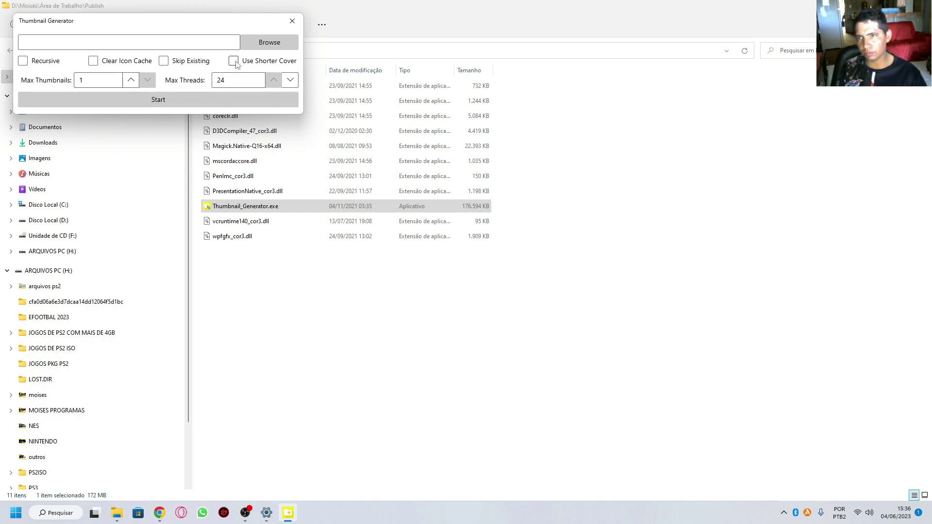
pyautogui.click(130, 80)
pyautogui.click(130, 80)
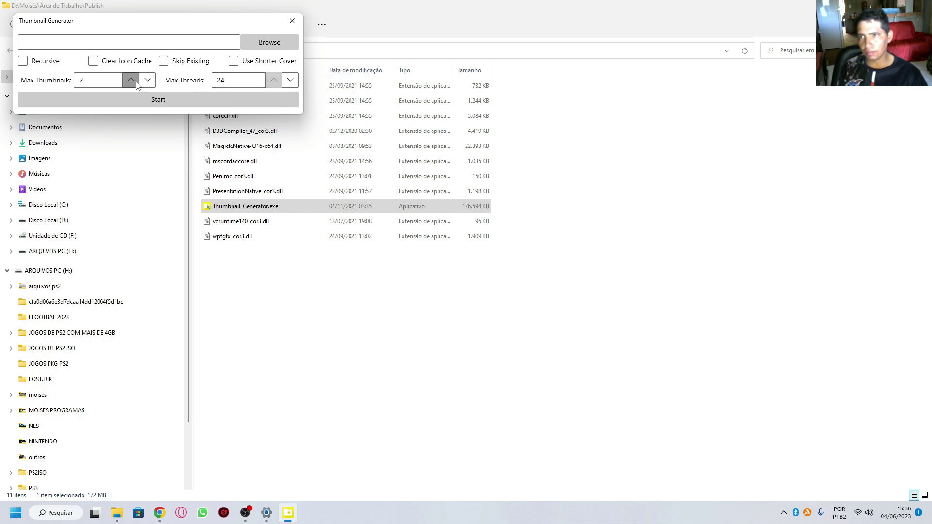
pyautogui.click(233, 60)
pyautogui.click(164, 61)
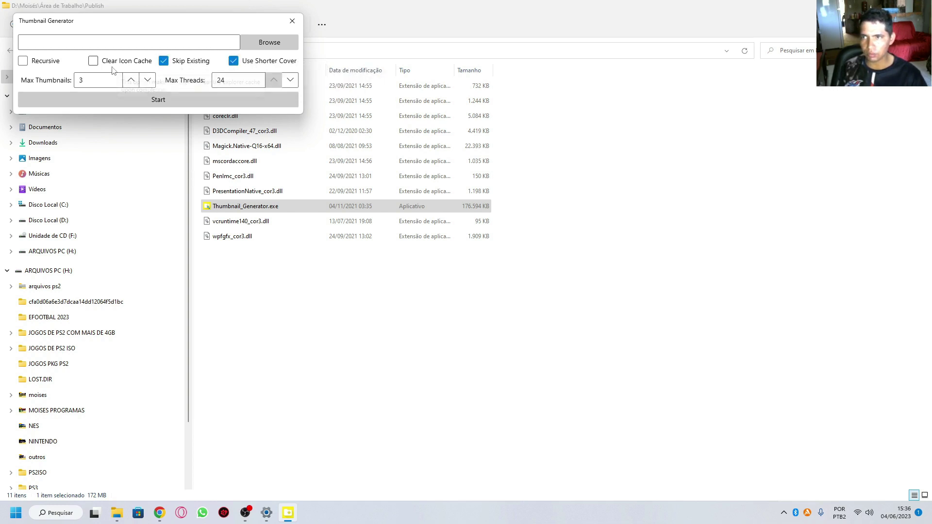
pyautogui.click(93, 61)
pyautogui.click(461, 260)
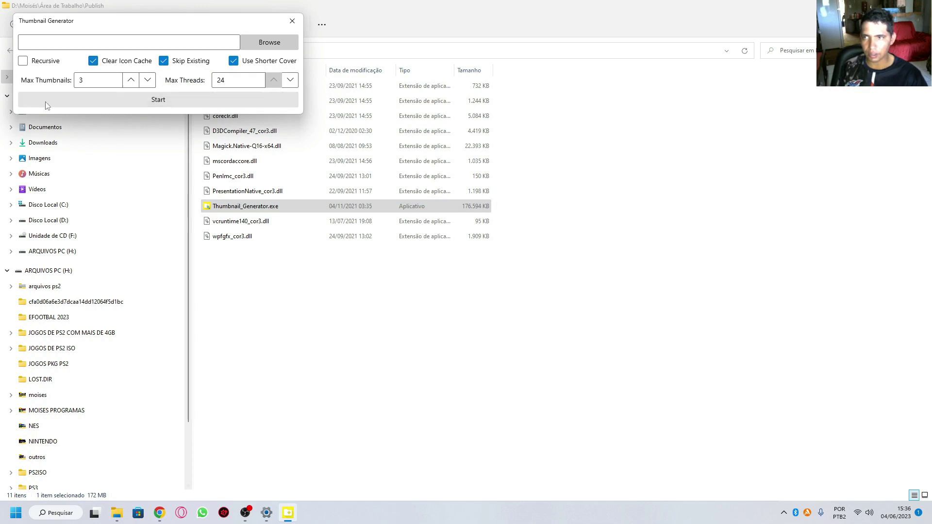
pyautogui.click(22, 61)
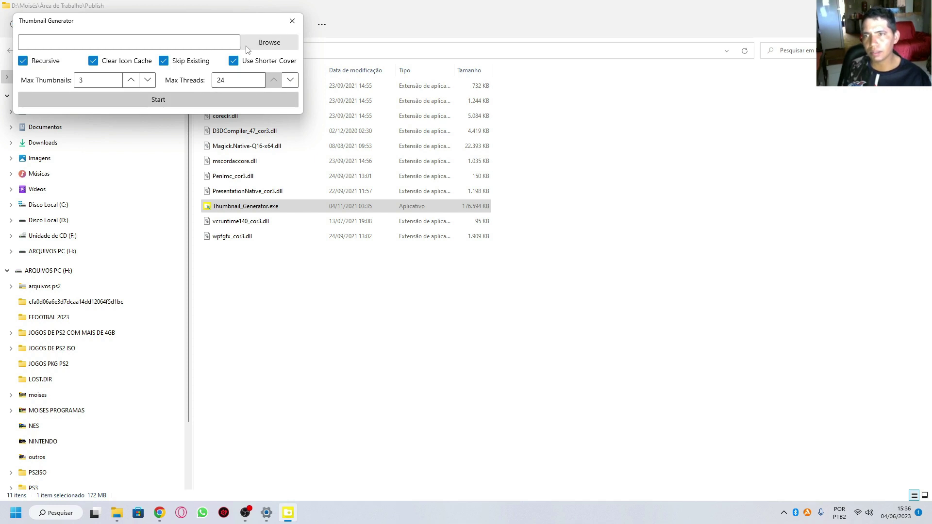
# Step: Generate thumbnails for the desktop folder PASTA DE EXEPLOS, and close the generator and the Publish folder
pyautogui.click(270, 43)
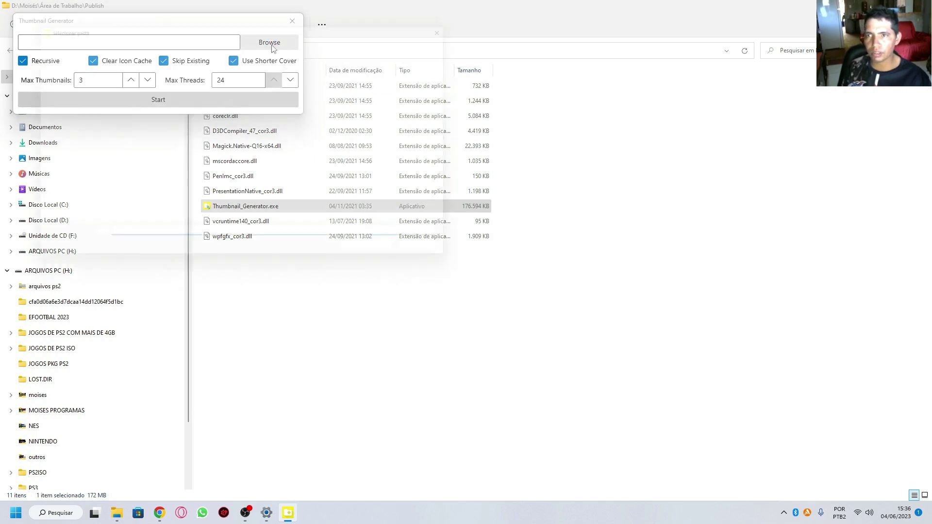
pyautogui.click(69, 83)
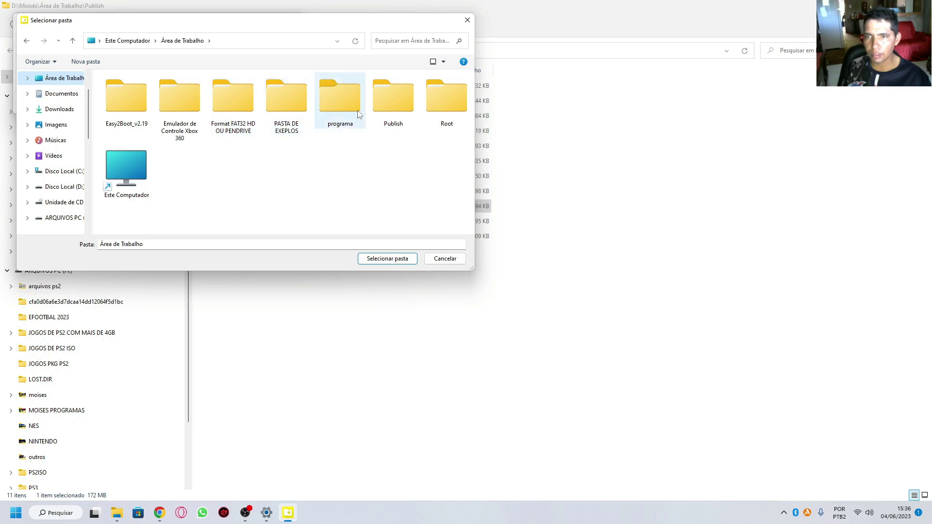
pyautogui.click(287, 109)
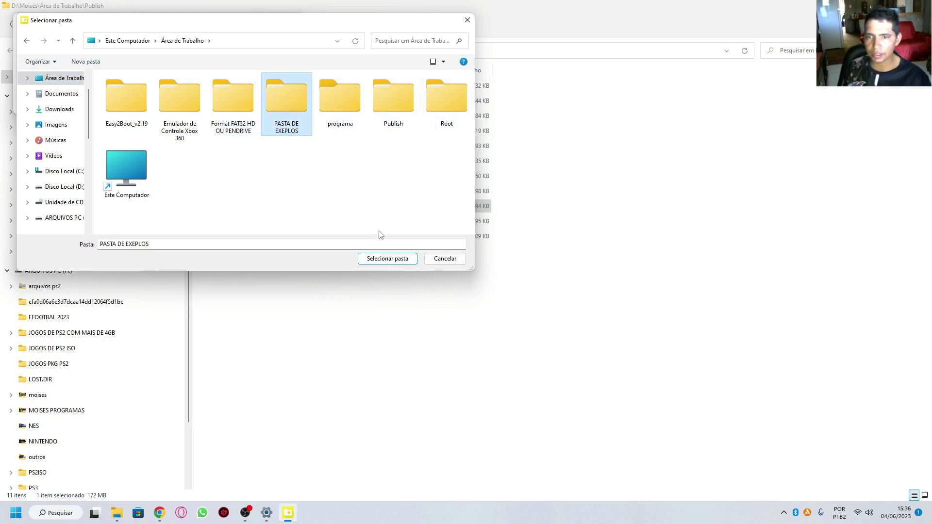
pyautogui.click(375, 258)
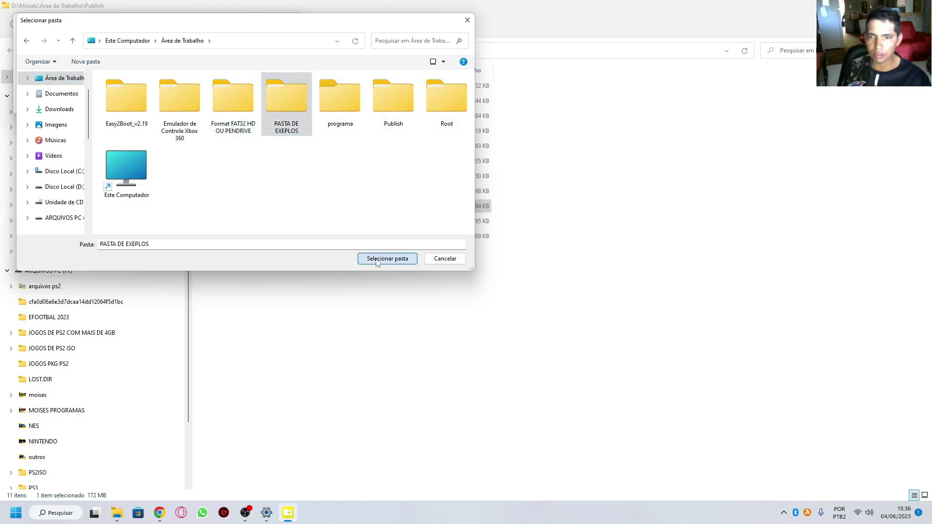
pyautogui.click(116, 99)
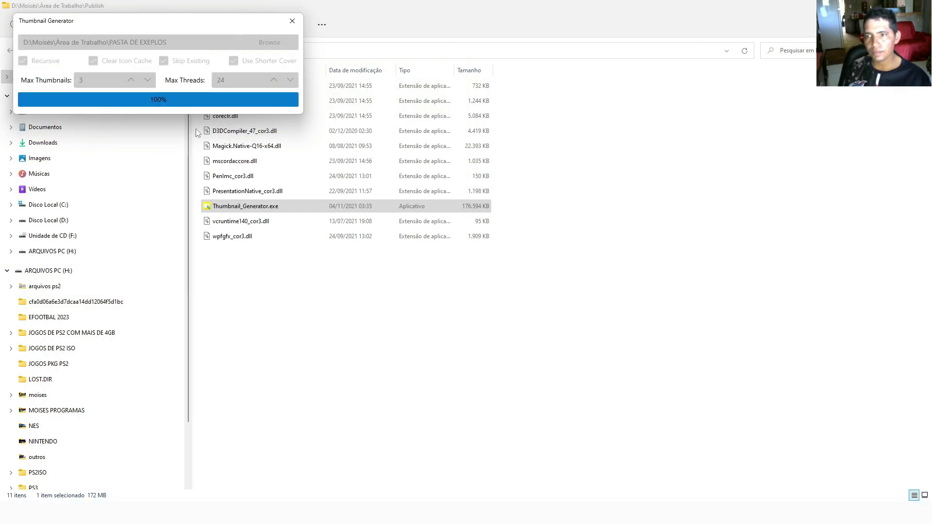
pyautogui.click(292, 21)
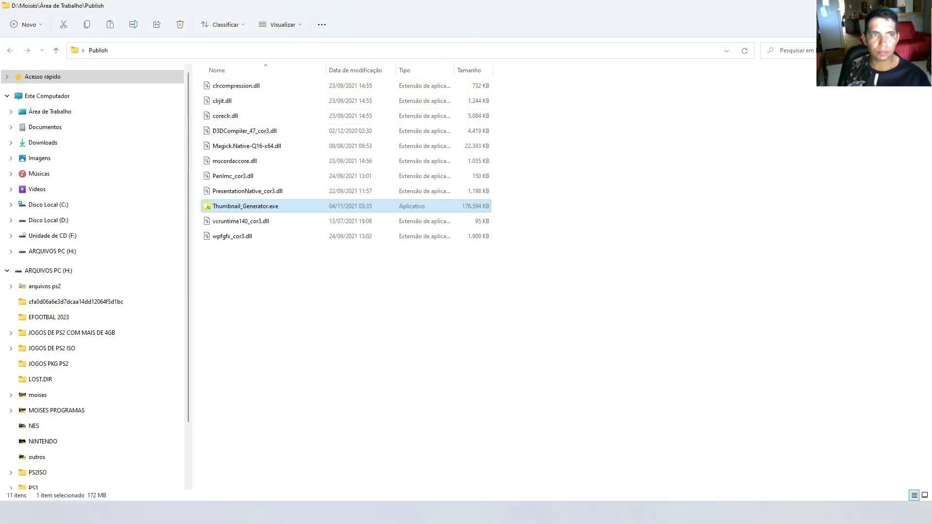
pyautogui.click(919, 6)
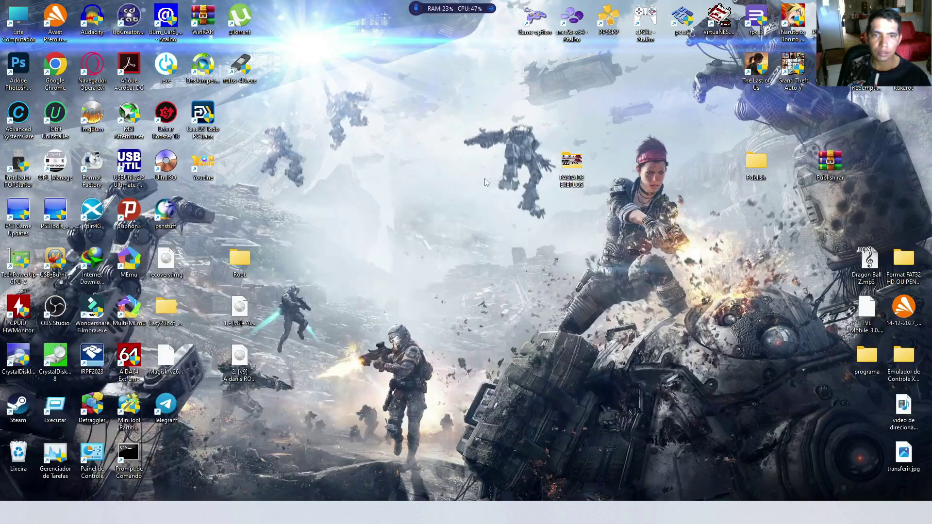
# Step: Open PASTA DE EXEPLOS, check the previews of its Nova pasta folders, and close it
pyautogui.doubleClick(576, 162)
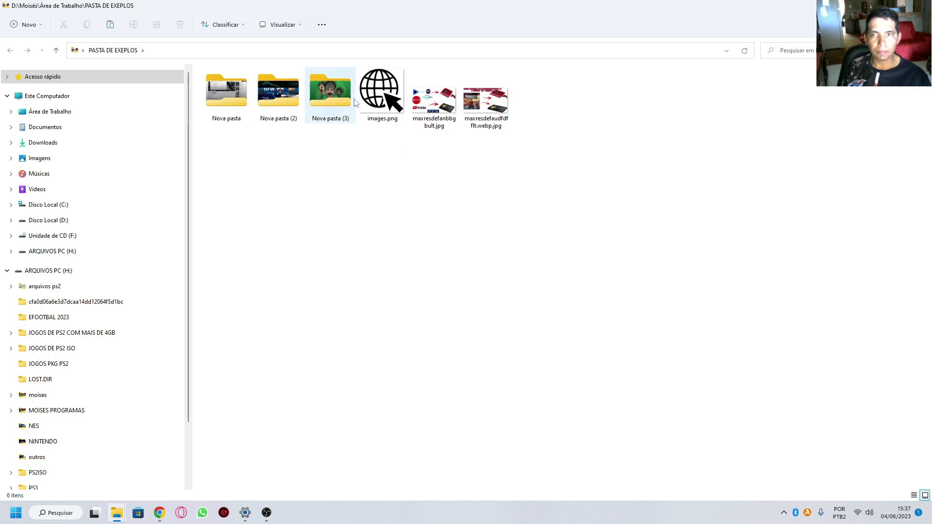
pyautogui.click(330, 94)
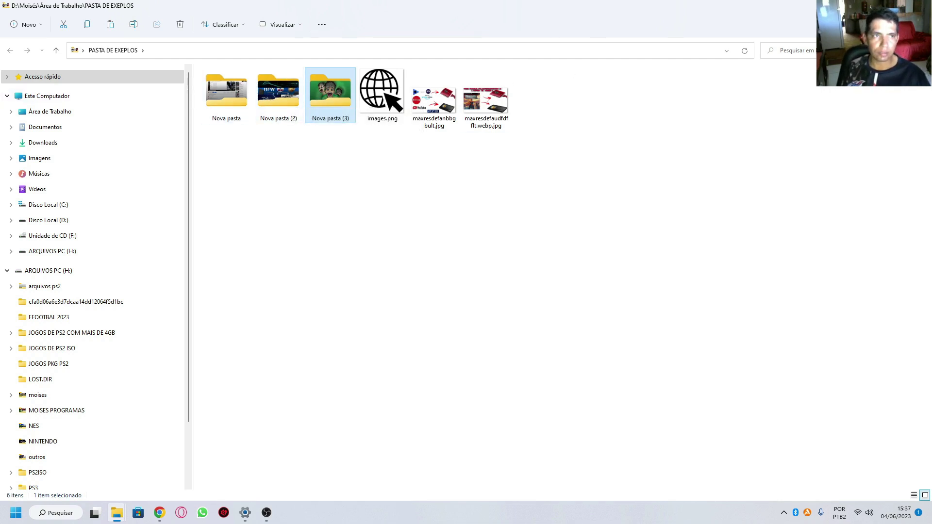
pyautogui.click(865, 7)
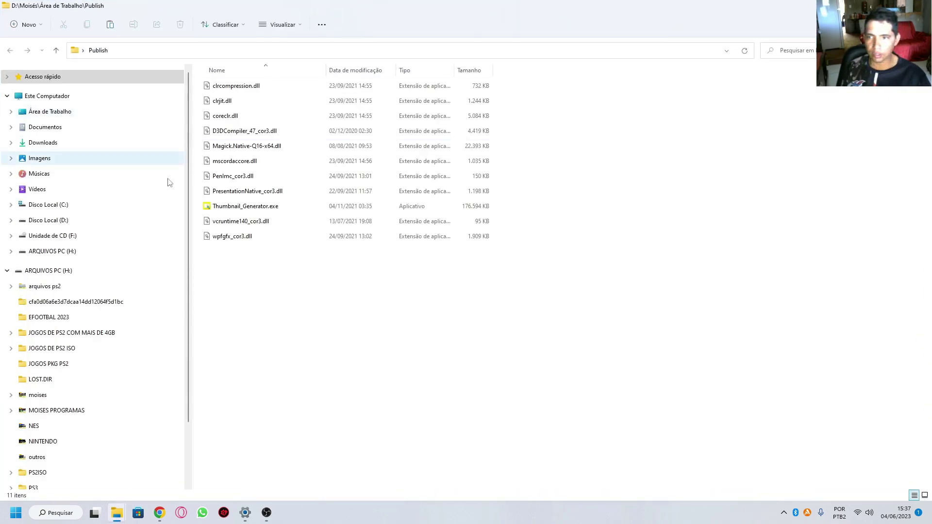
# Step: Launch Thumbnail_Generator.exe, enable Recursive with Max Thumbnails at 1, and choose the desktop folder PASTA DE EXEPLOS as the target
pyautogui.doubleClick(261, 208)
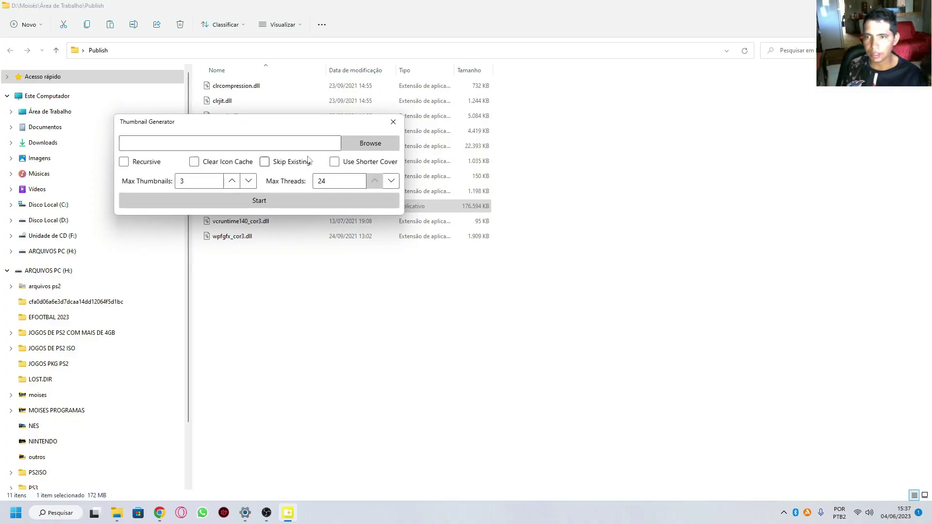
pyautogui.click(129, 160)
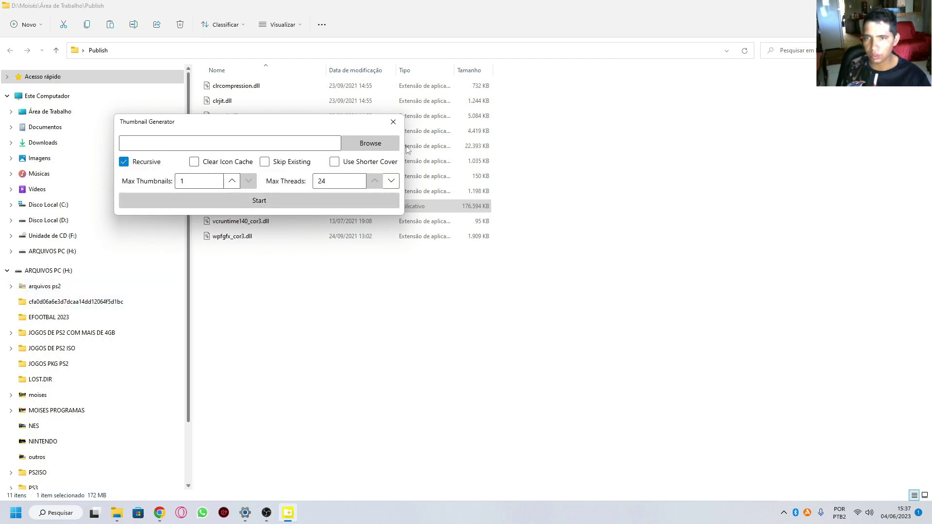
pyautogui.click(367, 144)
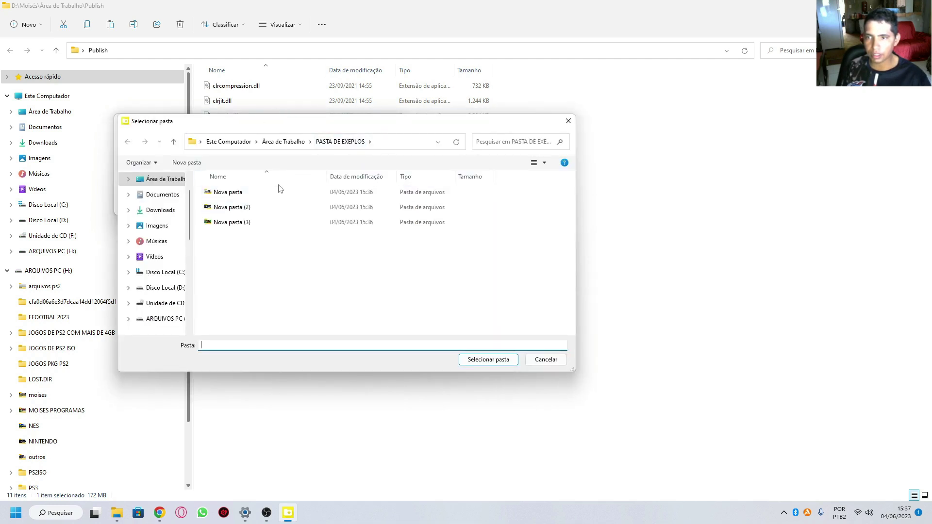
pyautogui.click(286, 192)
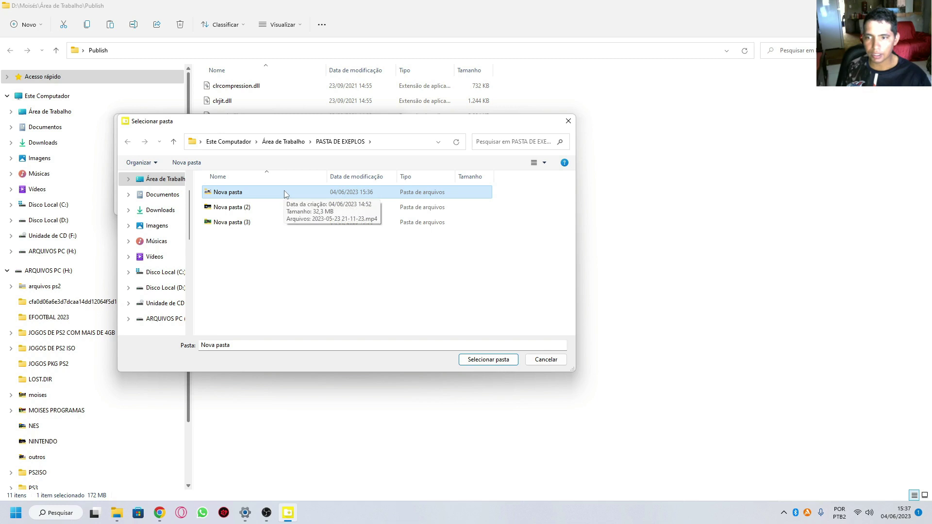
pyautogui.click(397, 145)
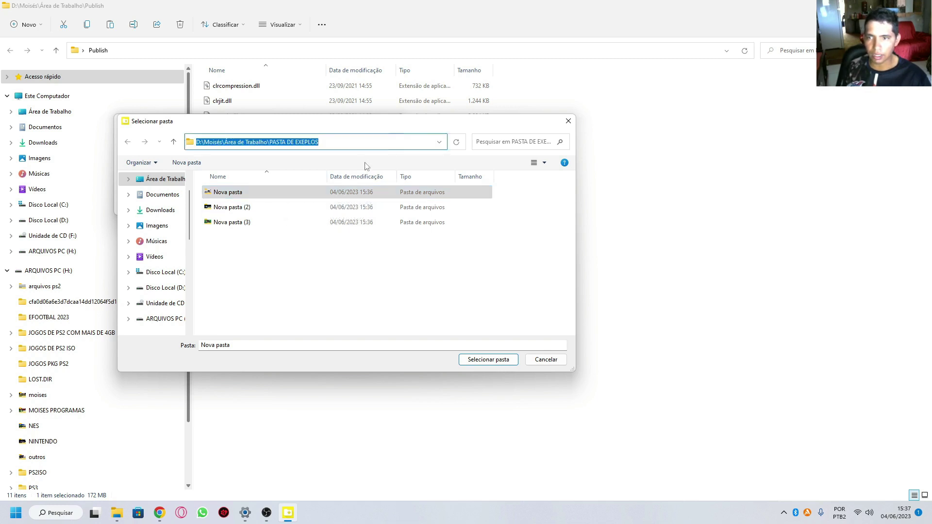
pyautogui.click(286, 324)
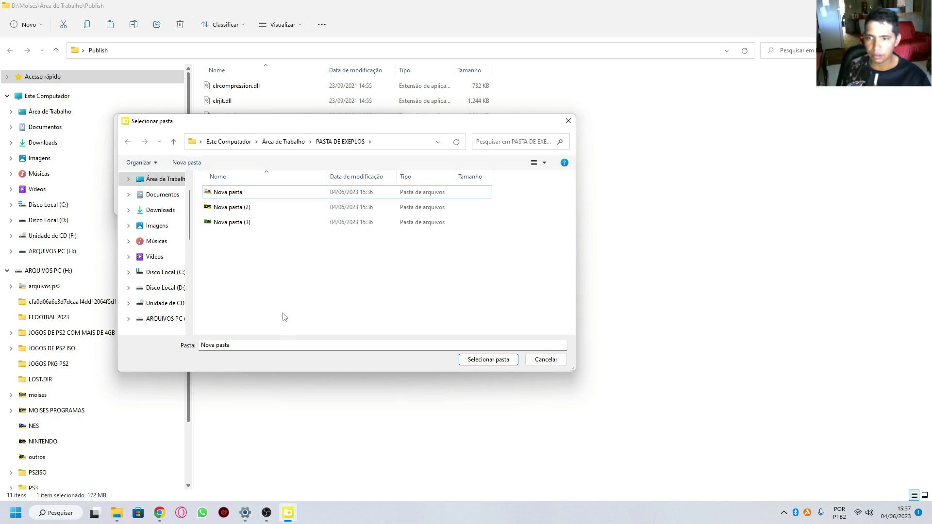
pyautogui.click(162, 179)
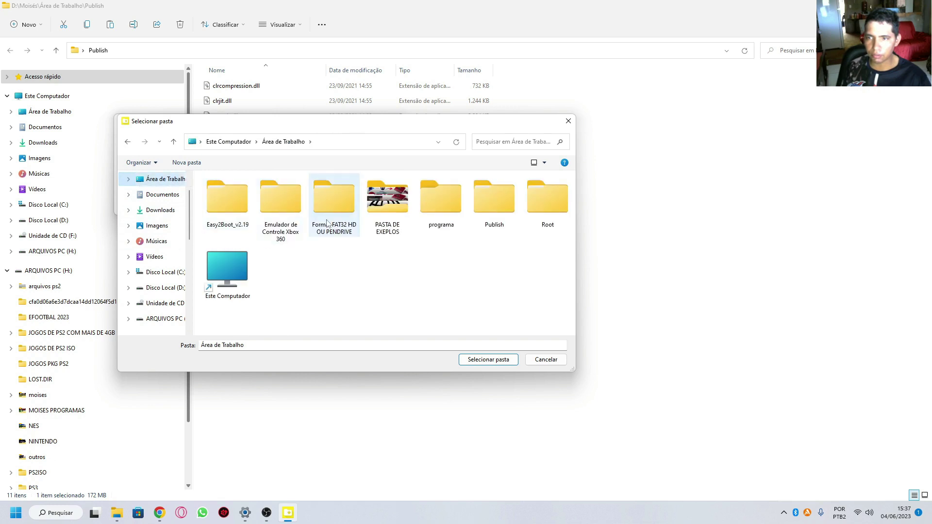
pyautogui.doubleClick(388, 200)
pyautogui.click(489, 360)
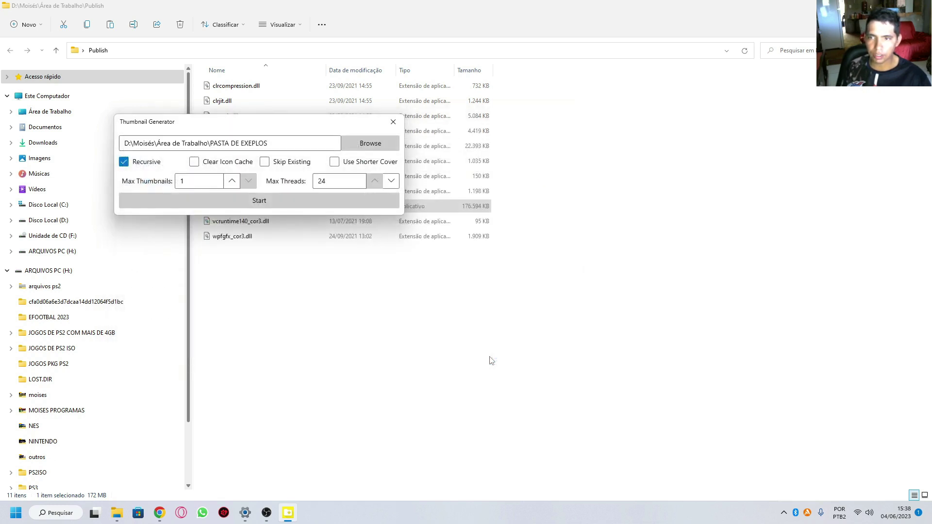
# Step: Generate the folder's thumbnails, close the generator and return to the desktop
pyautogui.click(333, 204)
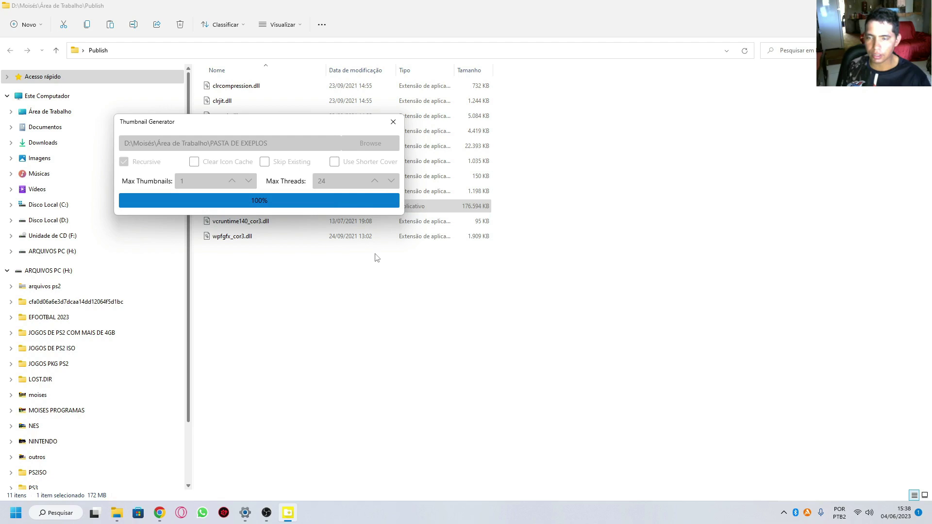
pyautogui.click(393, 121)
pyautogui.press('super+d')
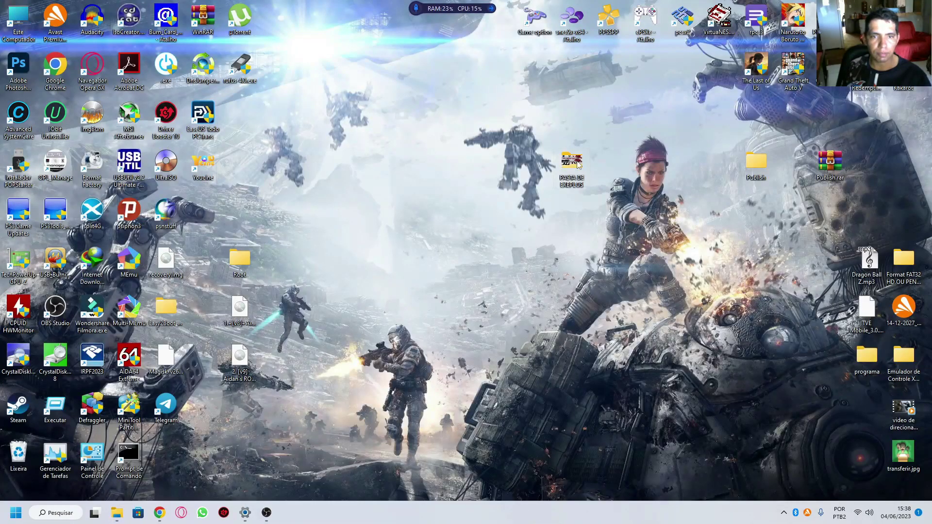
# Step: Open PASTA DE EXEPLOS and compare the previews of Nova pasta (2) and Nova pasta with their contents
pyautogui.doubleClick(578, 165)
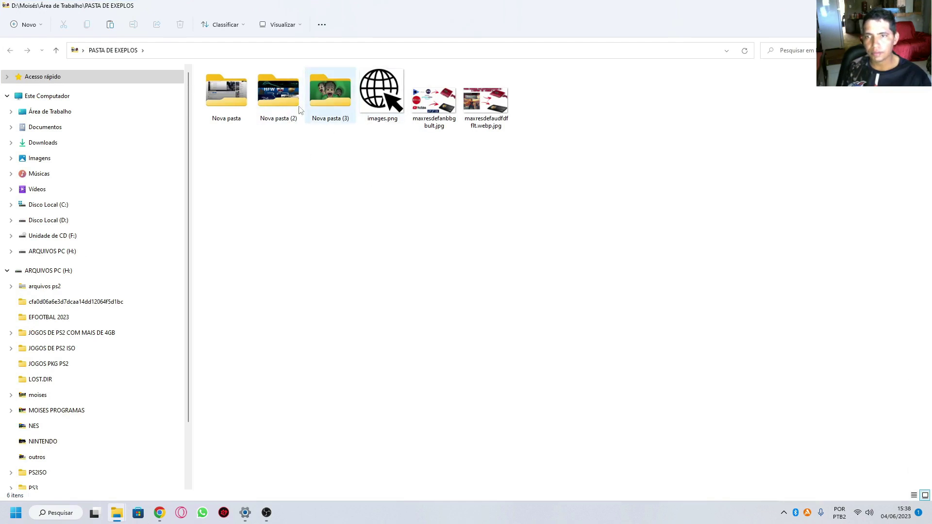
pyautogui.click(279, 94)
pyautogui.doubleClick(279, 93)
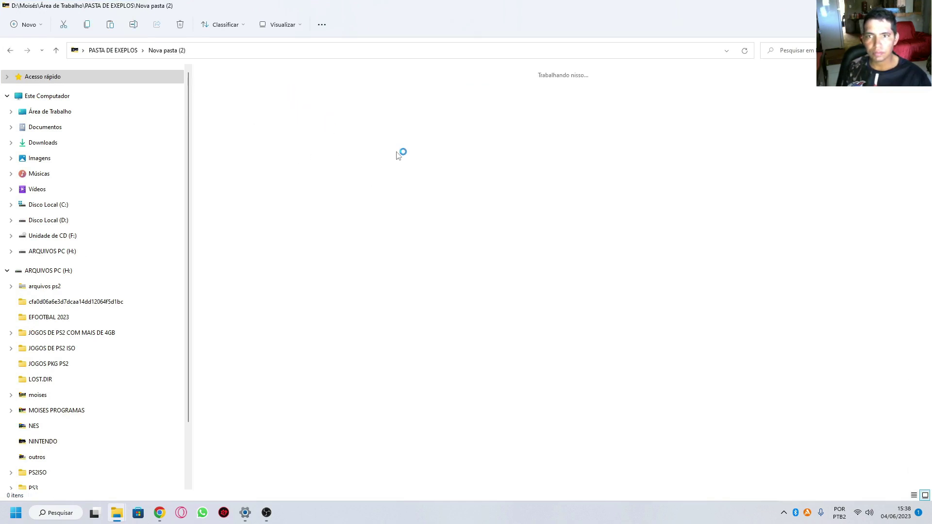
pyautogui.click(11, 51)
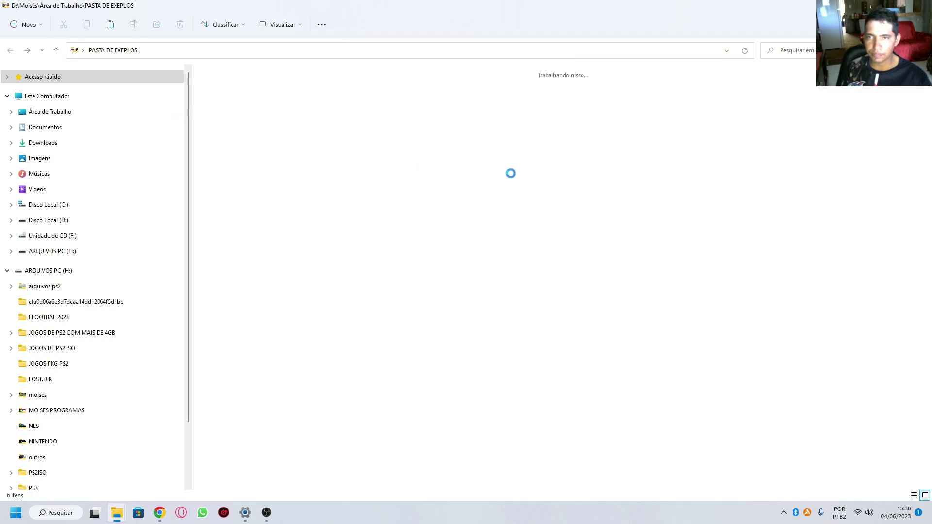
pyautogui.click(226, 92)
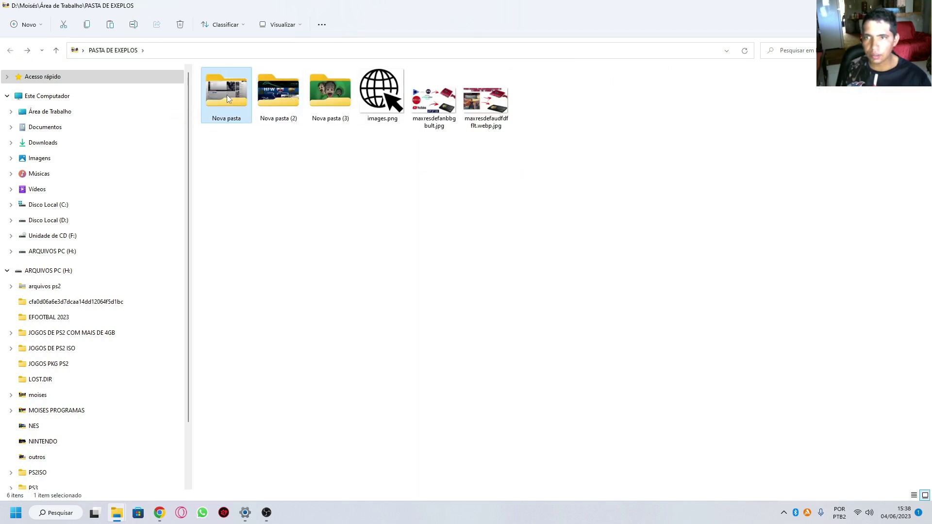
pyautogui.doubleClick(226, 94)
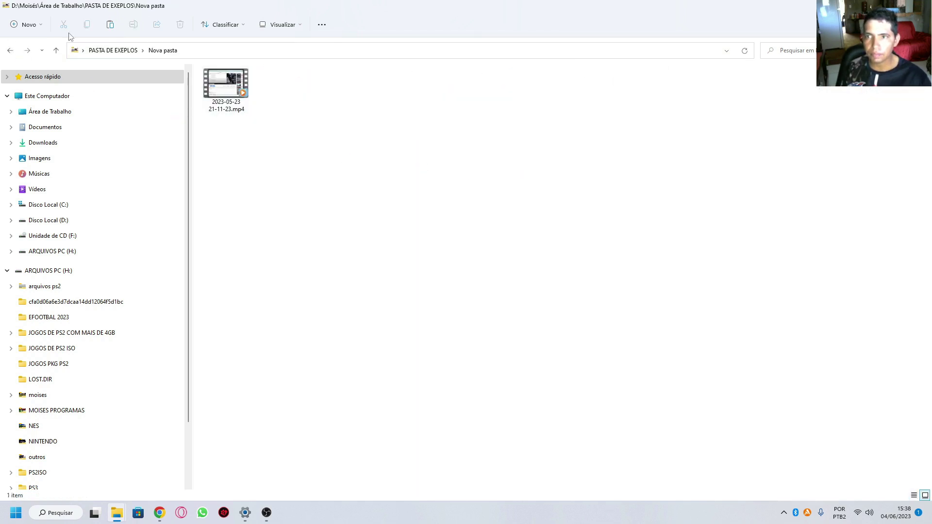
pyautogui.click(10, 50)
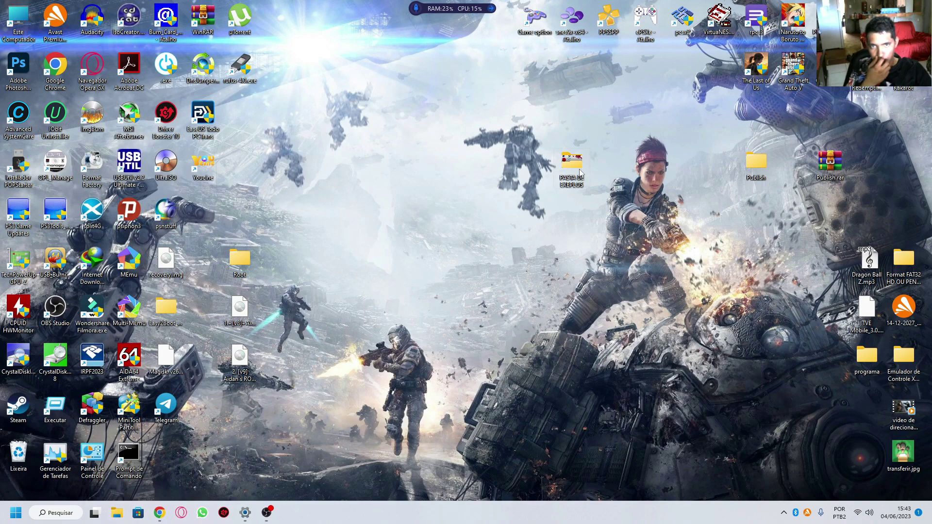
# Step: Reopen PASTA DE EXEPLOS, move its window towards the middle of the desktop, and check the contents of Nova pasta (3)
pyautogui.doubleClick(584, 170)
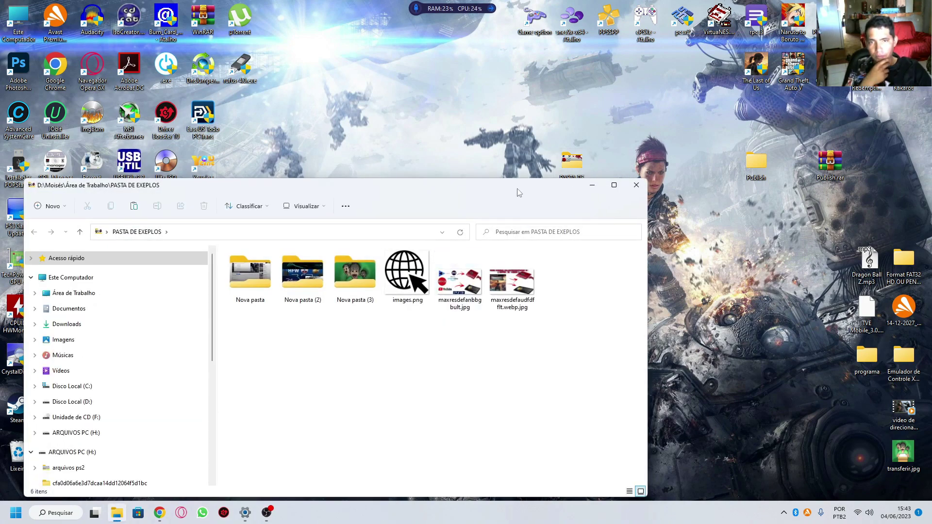
pyautogui.moveTo(524, 195); pyautogui.dragTo(659, 113)
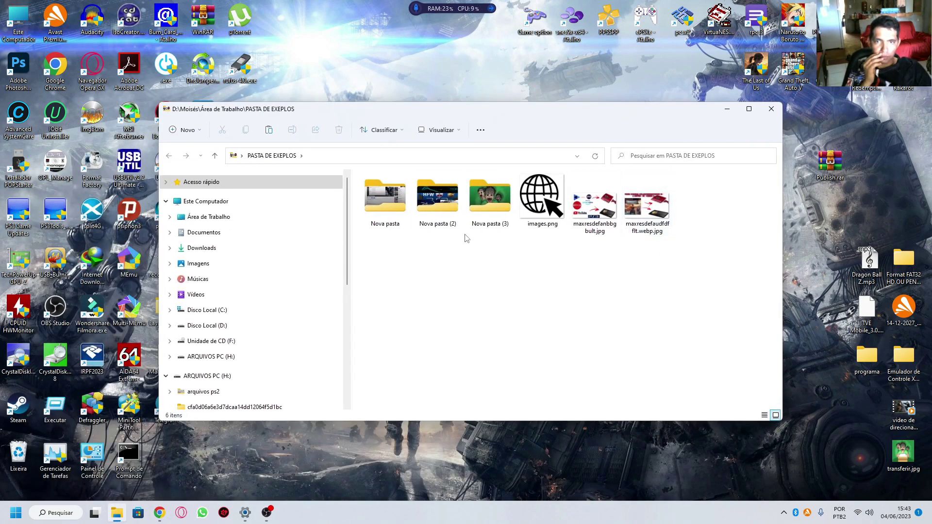
pyautogui.click(438, 204)
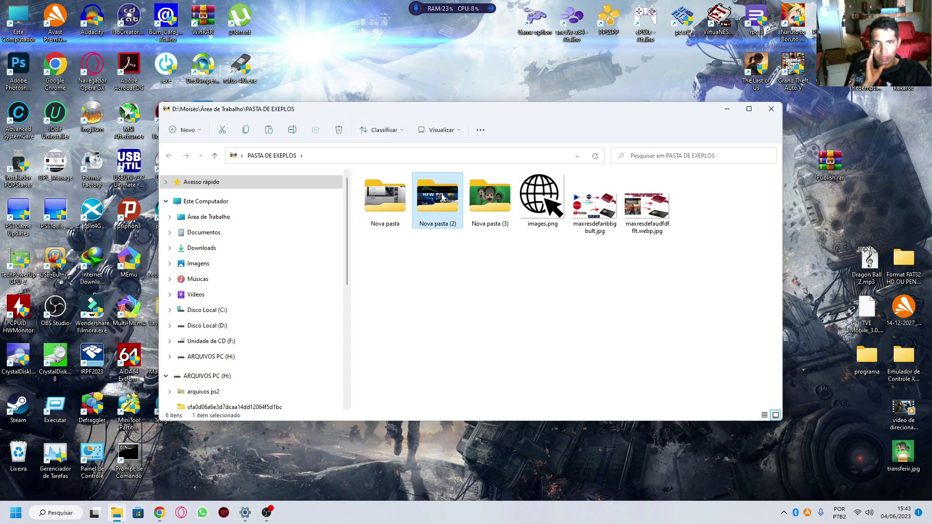
pyautogui.doubleClick(506, 215)
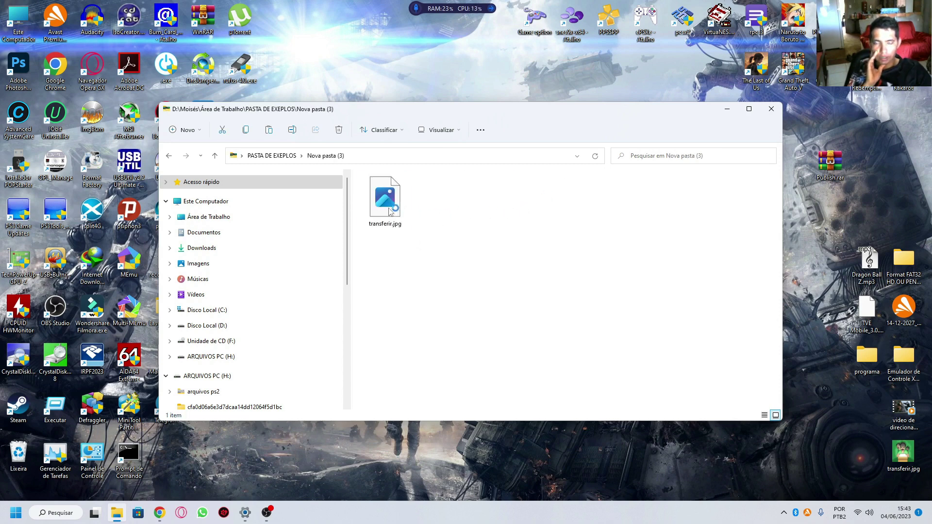
pyautogui.click(169, 155)
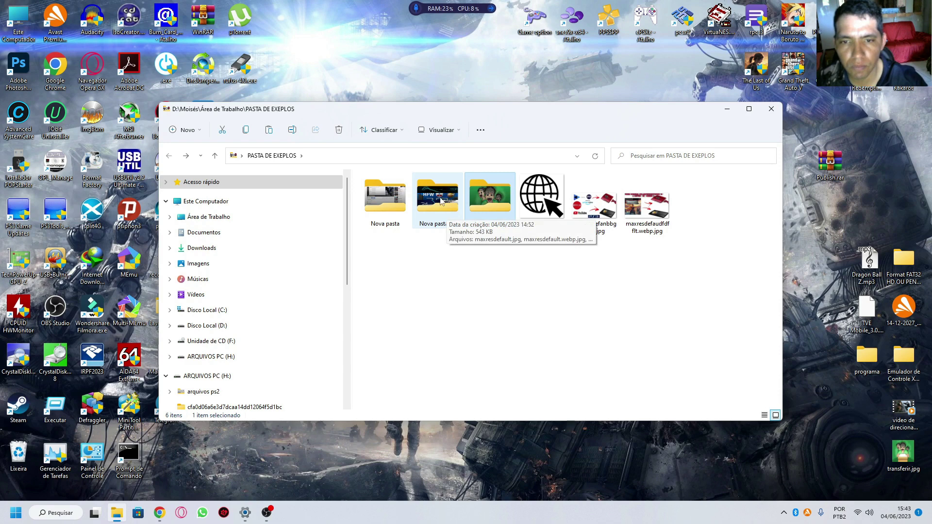
# Step: Change the icon of Nova pasta (2) to the plain yellow folder from SHELL32.dll in its properties, and apply it
pyautogui.doubleClick(441, 201)
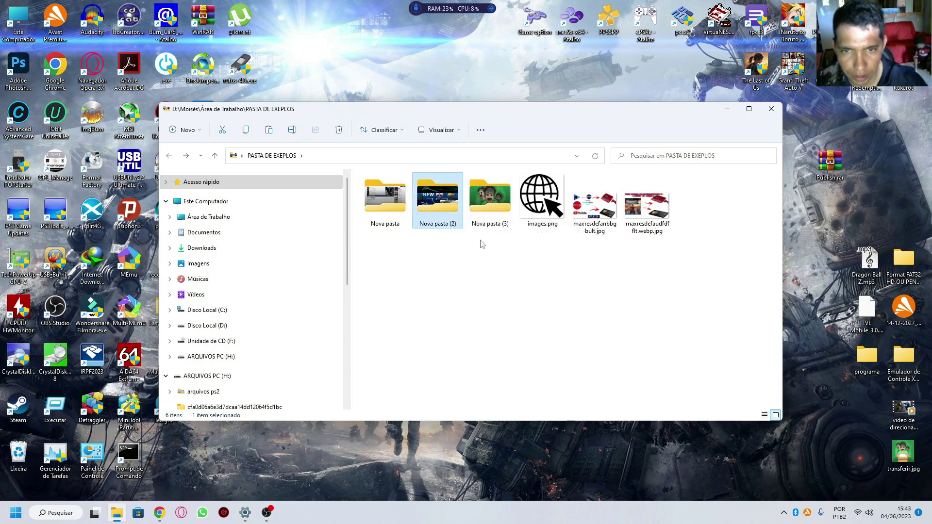
pyautogui.rightClick(447, 196)
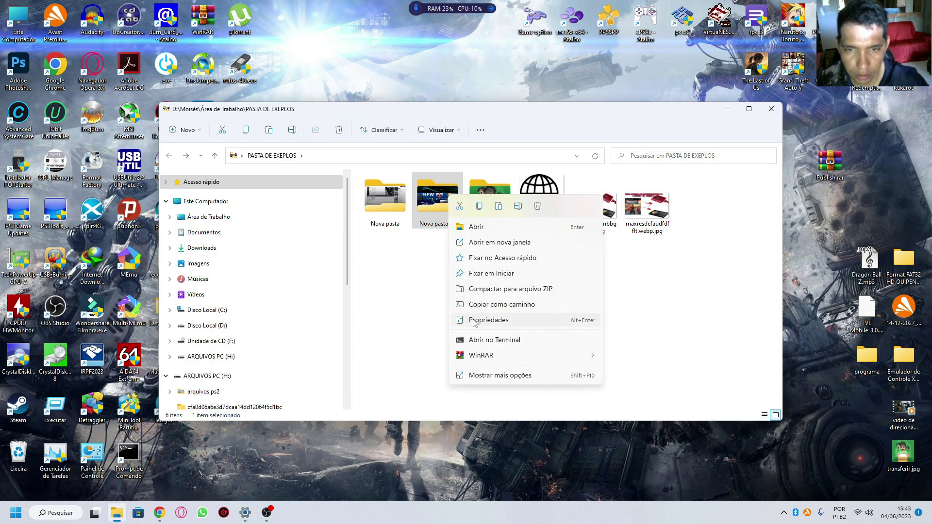
pyautogui.click(475, 322)
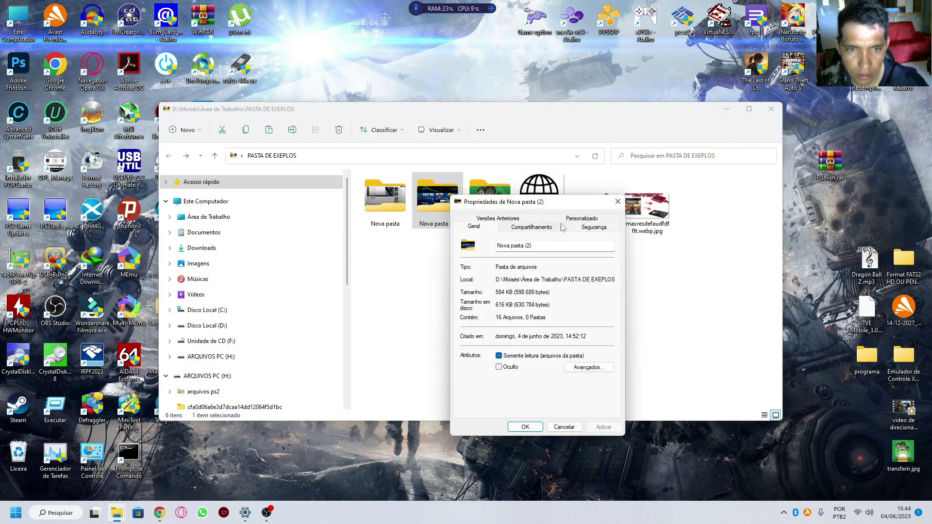
pyautogui.click(539, 228)
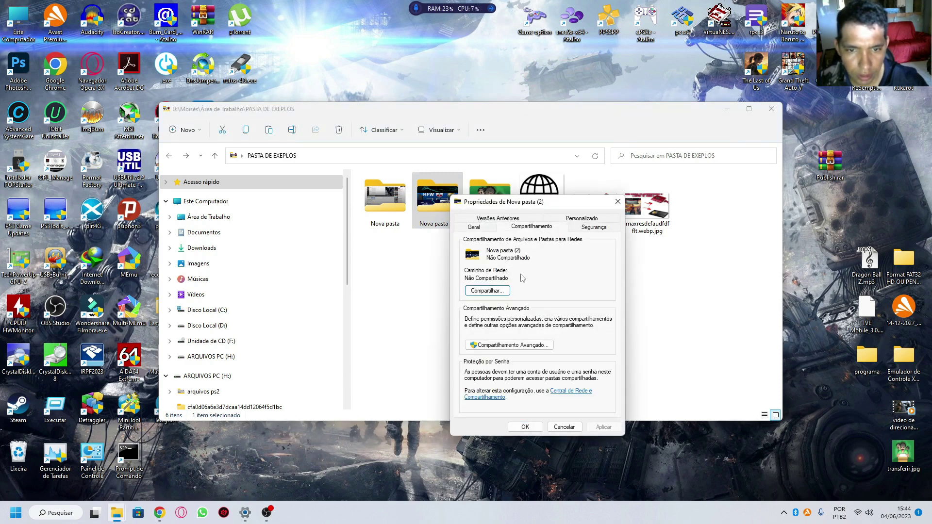
pyautogui.click(584, 221)
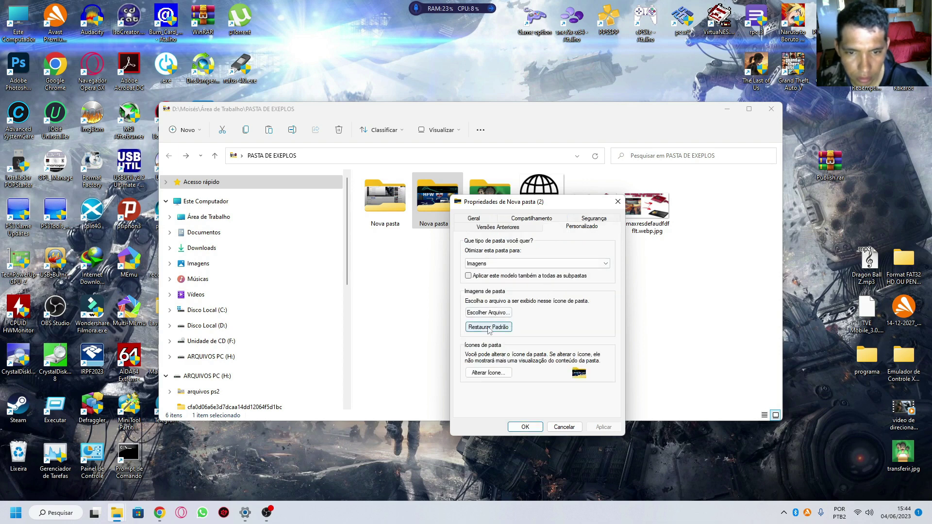
pyautogui.click(482, 371)
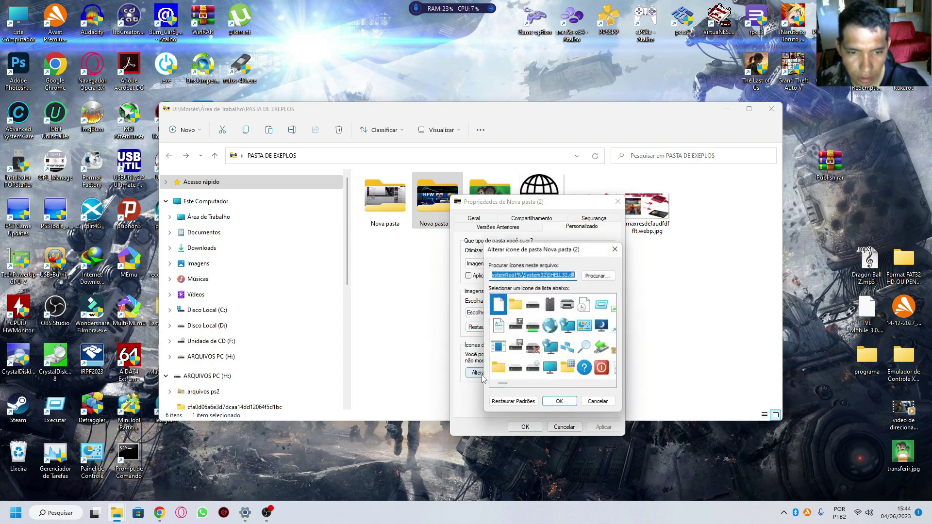
pyautogui.click(513, 310)
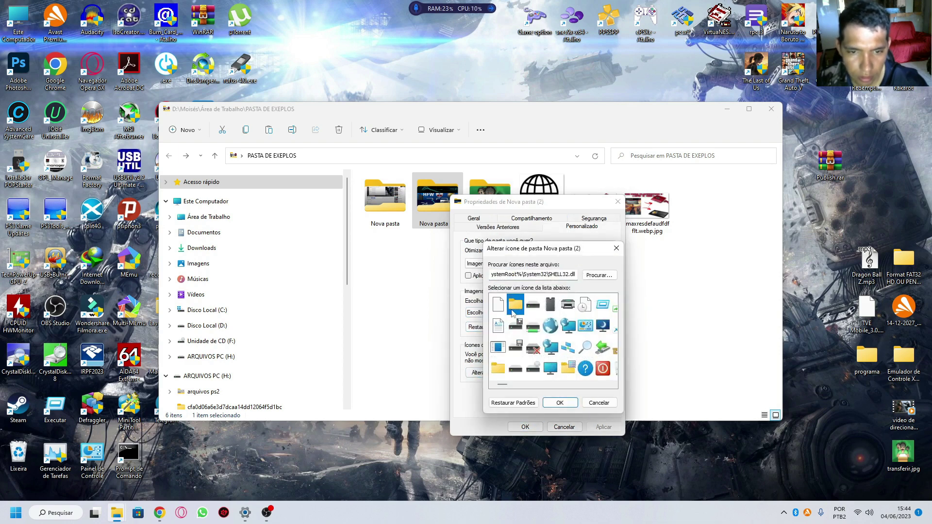
pyautogui.click(560, 403)
pyautogui.click(604, 427)
pyautogui.click(526, 427)
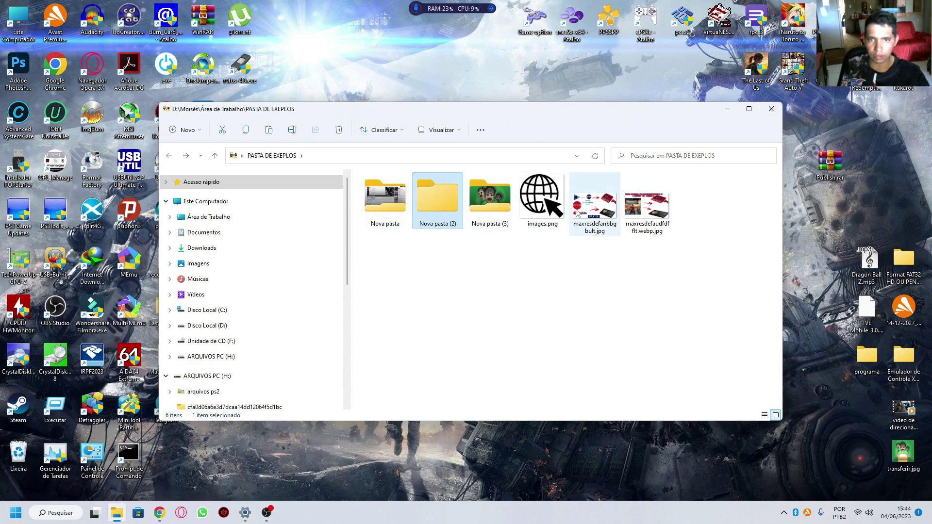
# Step: Examine the folder previews in JOGOS DE PS2 ISO on drive H:, look inside Avatar The Last Airbender, and return to the desktop
pyautogui.click(201, 379)
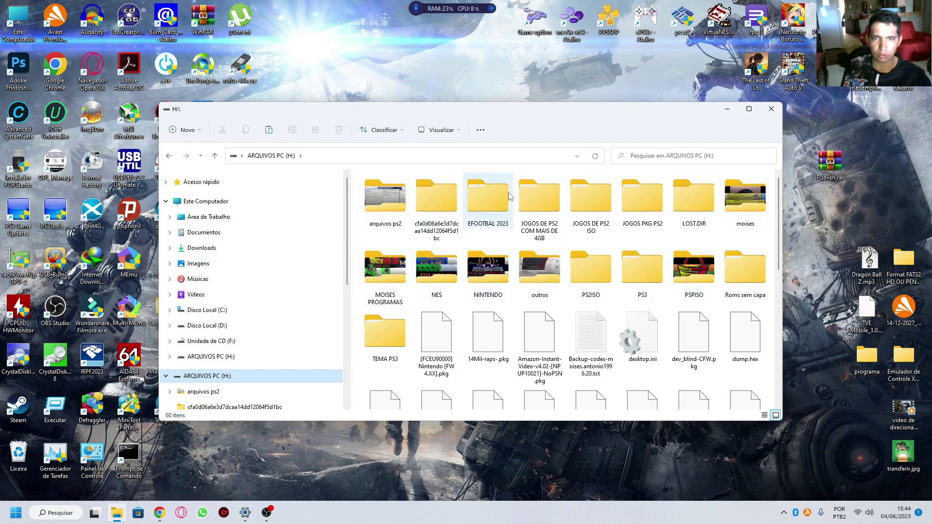
pyautogui.click(584, 211)
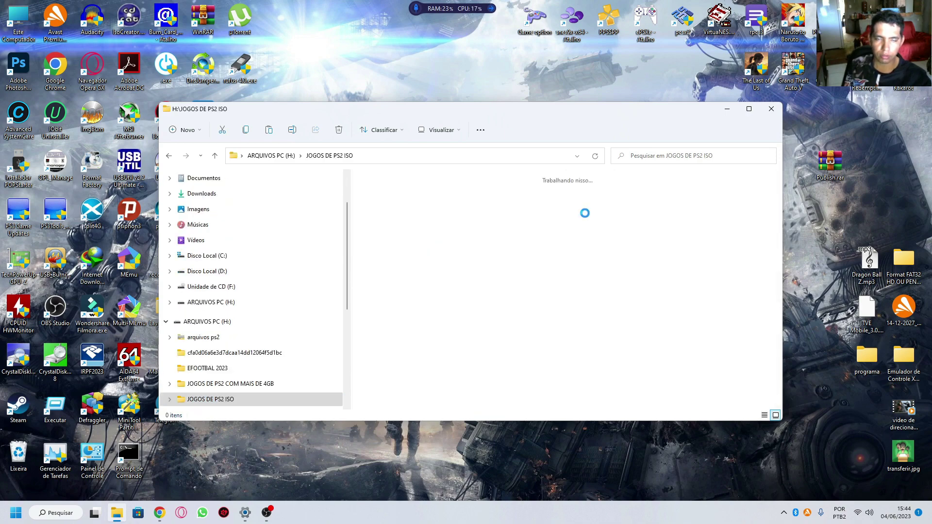
pyautogui.scroll(-3, 628, 278)
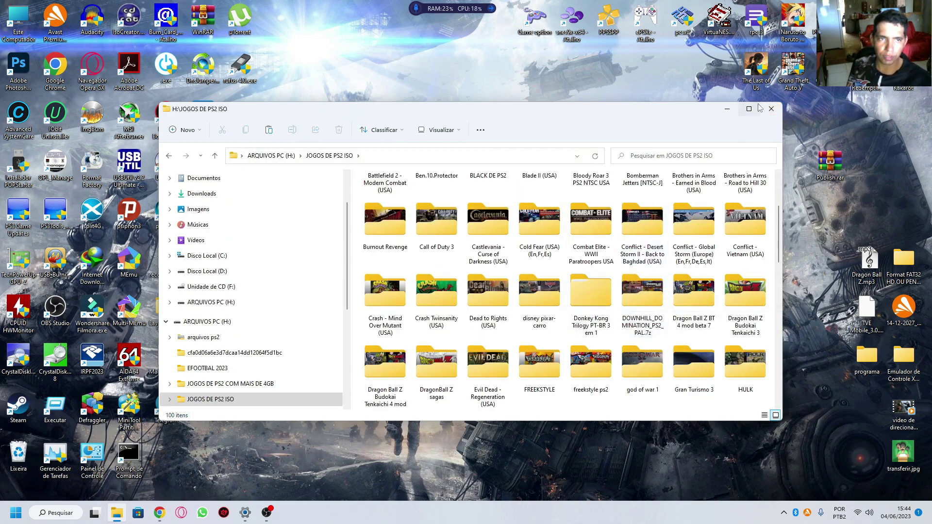
pyautogui.click(751, 109)
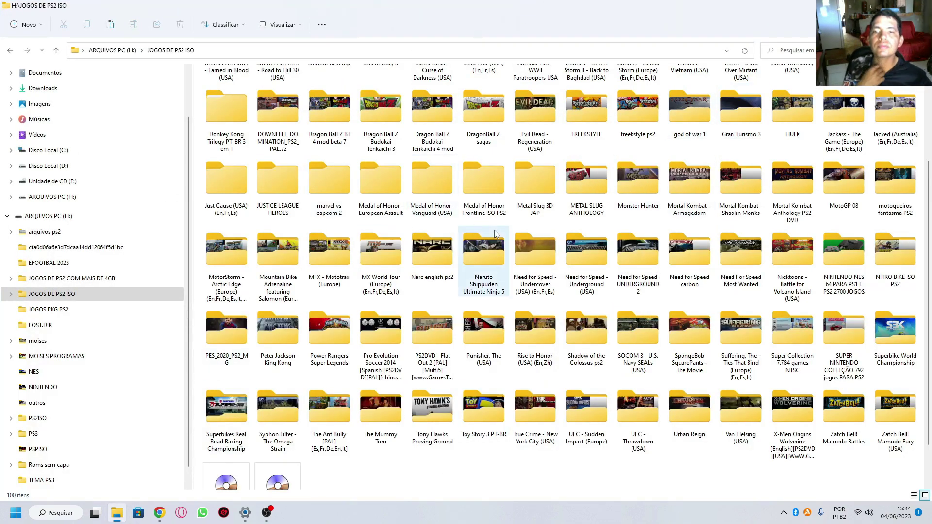
pyautogui.scroll(-1, 421, 276)
pyautogui.scroll(3, 419, 276)
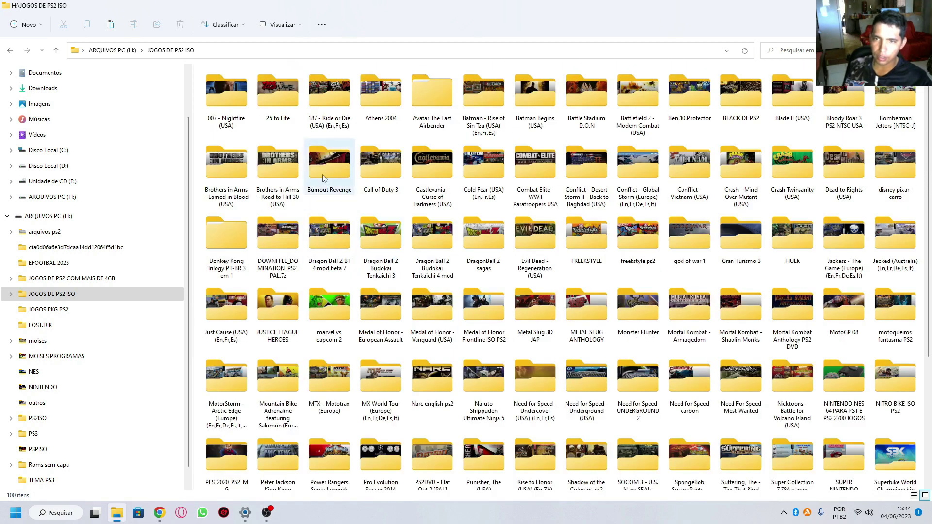
pyautogui.click(433, 101)
pyautogui.doubleClick(434, 105)
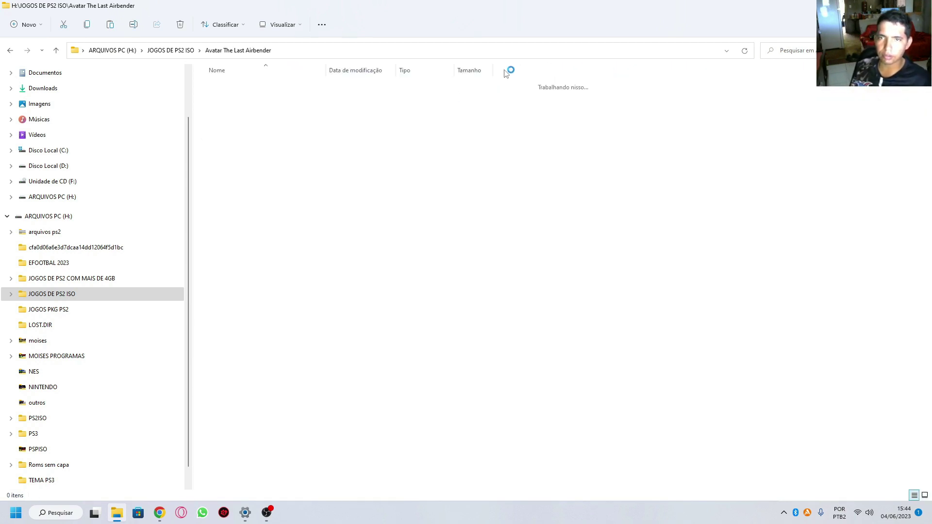
pyautogui.press('super+d')
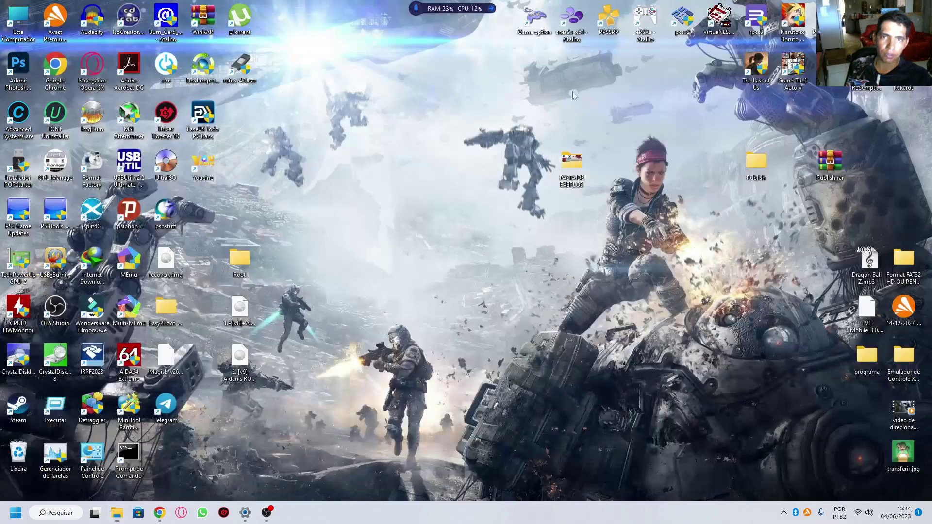